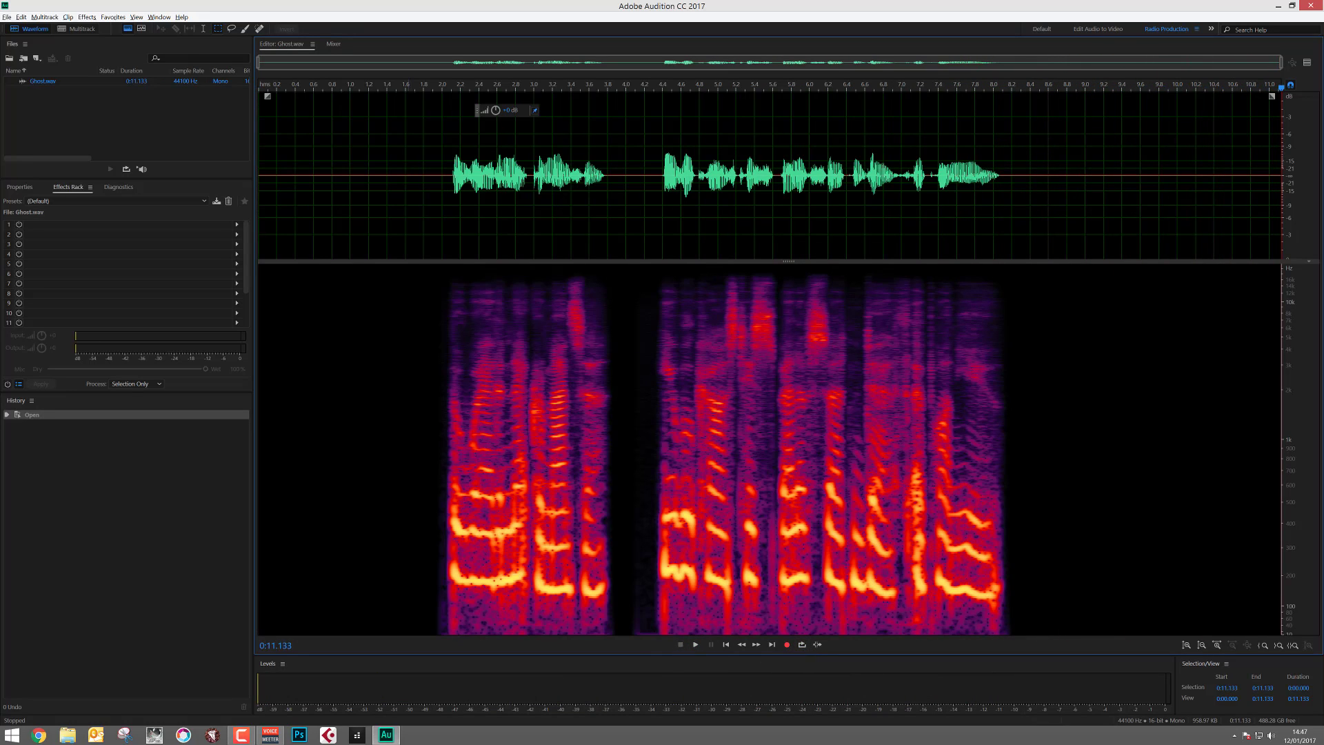
- Move the playhead back to 0:00.000 at the start of Ghost.wav
{"action": "left_click", "coordinate": [726, 645]}
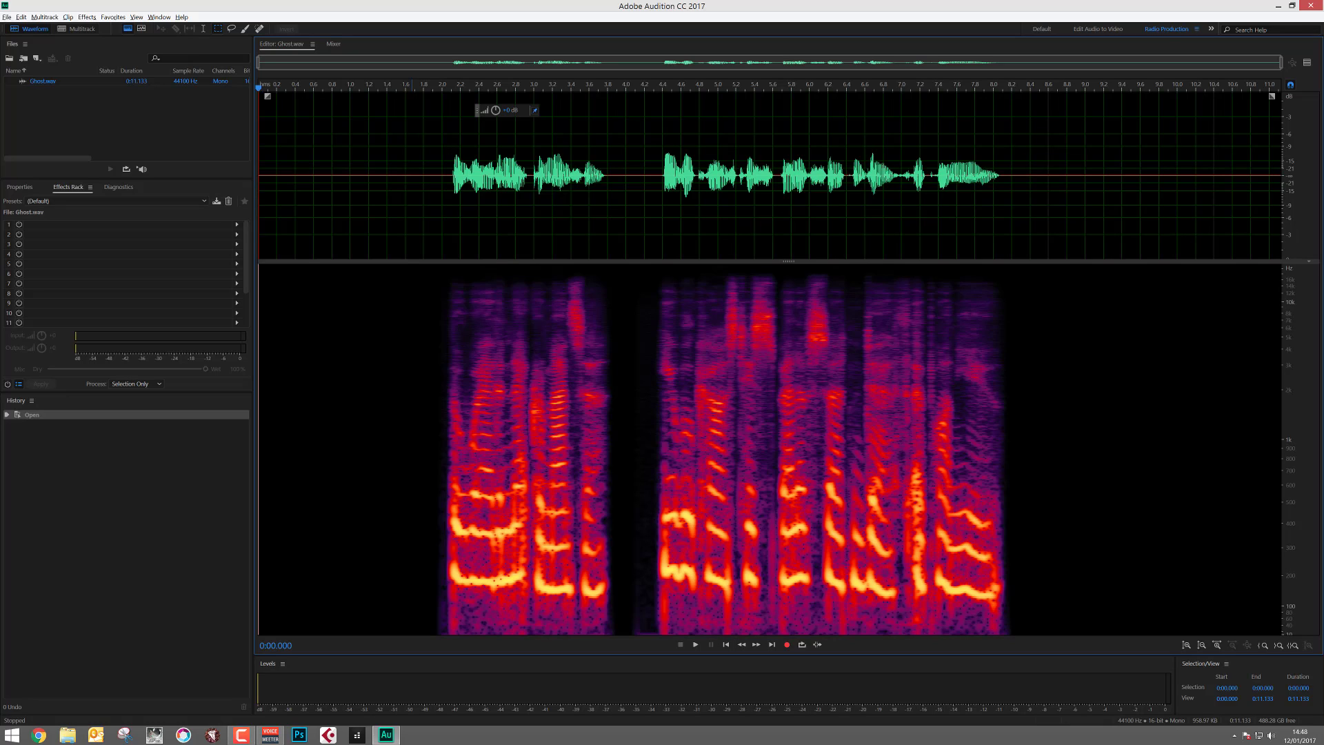
- Apply Effects > Reverse to the whole Ghost.wav clip and play the backwards voice
{"action": "left_click", "coordinate": [87, 17]}
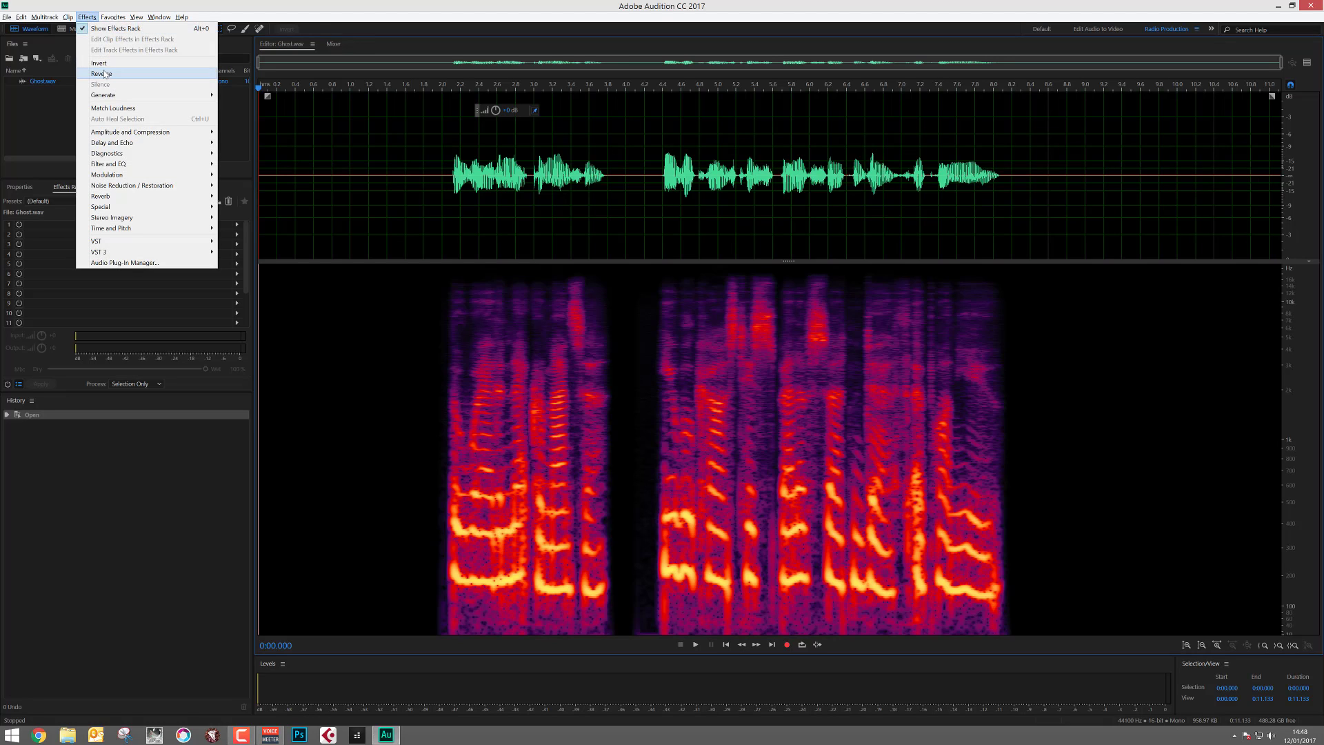
{"action": "left_click", "coordinate": [102, 74]}
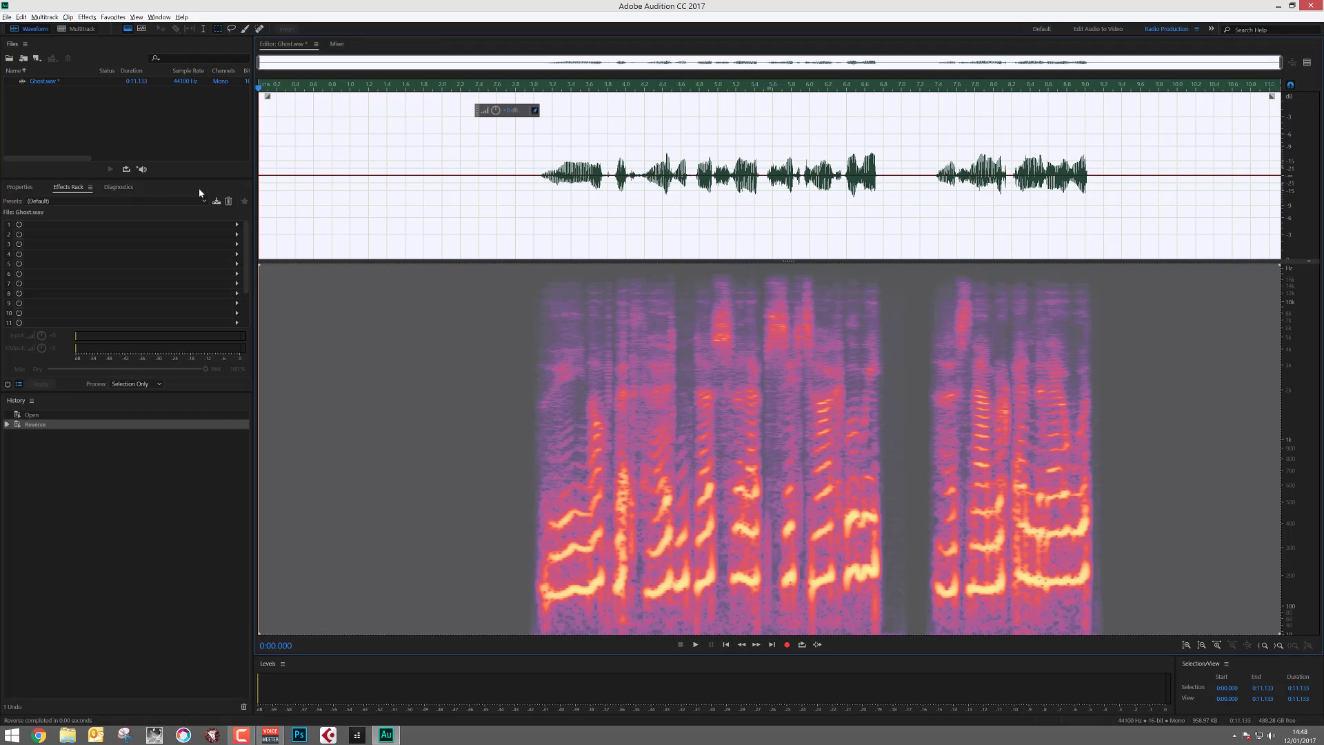
{"action": "left_click", "coordinate": [696, 644]}
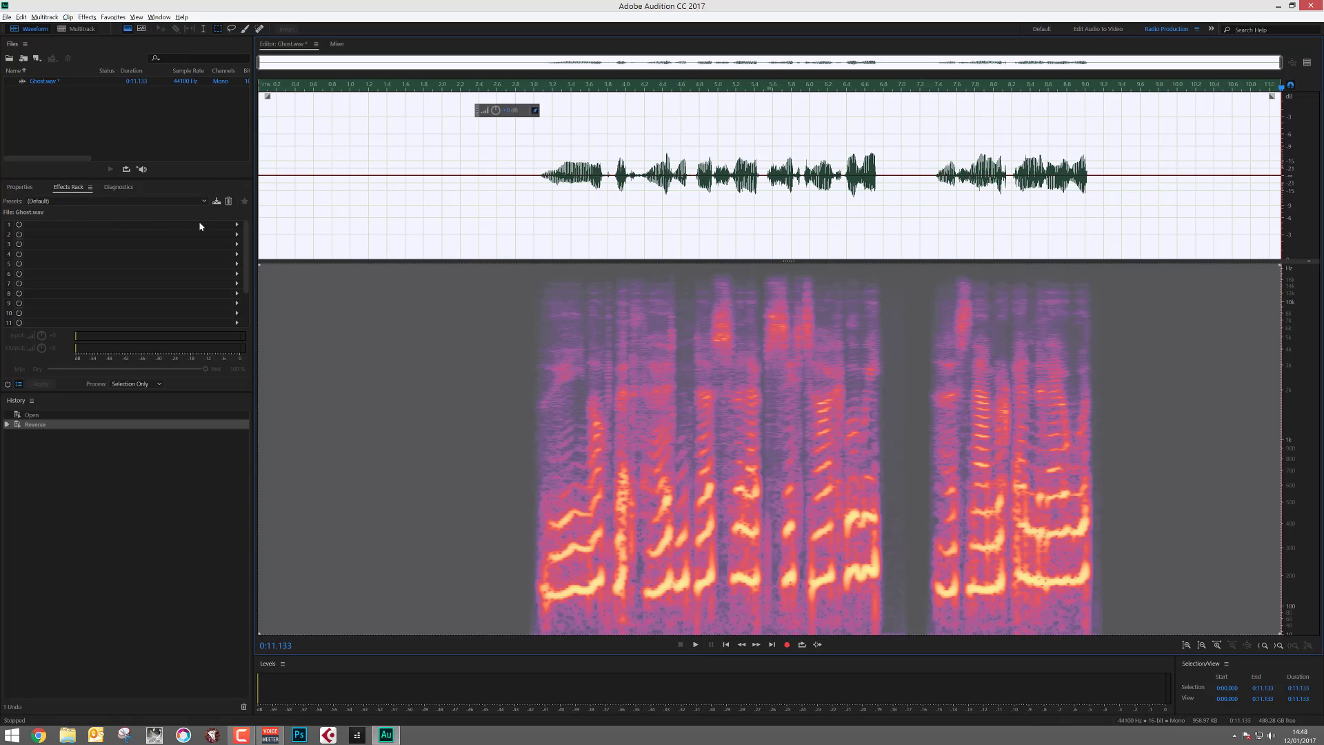
- Insert FabFilter Pro-R from VST3 > Reverb into Effects Rack slot 1
{"action": "left_click", "coordinate": [237, 226]}
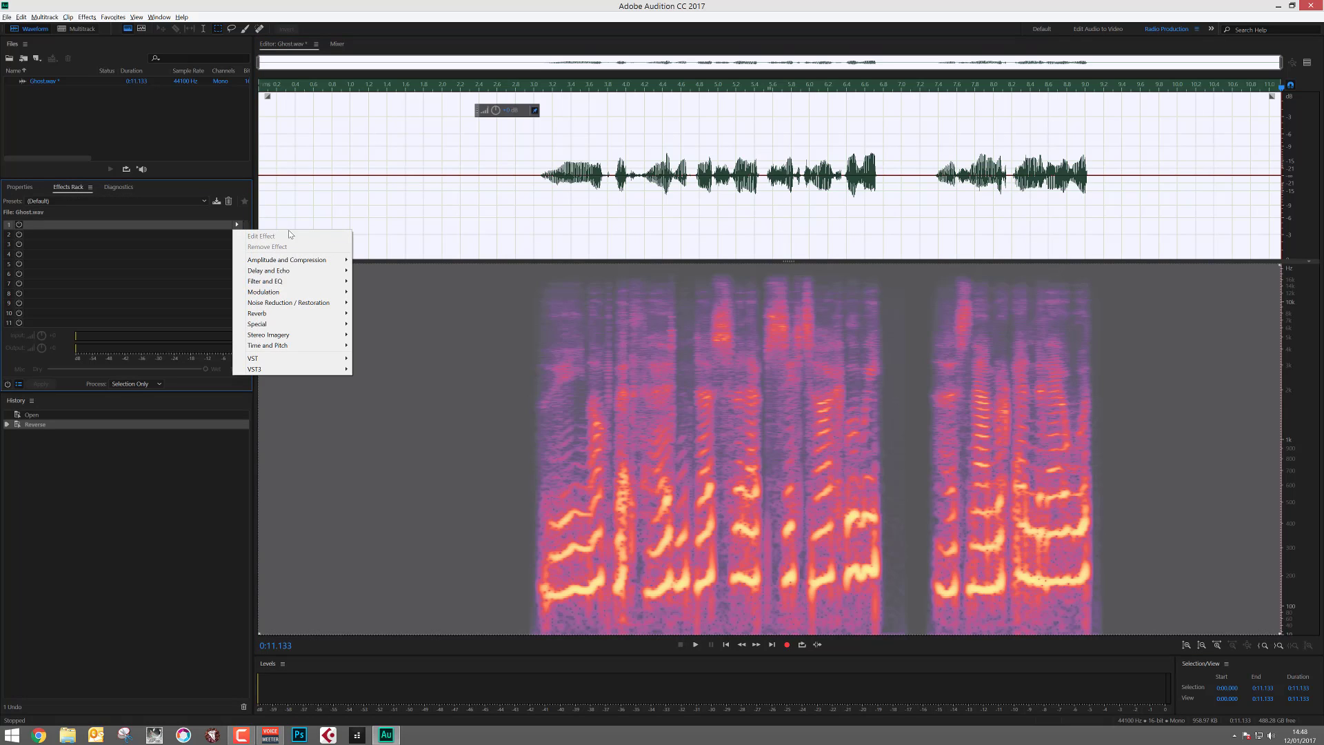
{"action": "mouse_move", "coordinate": [292, 356]}
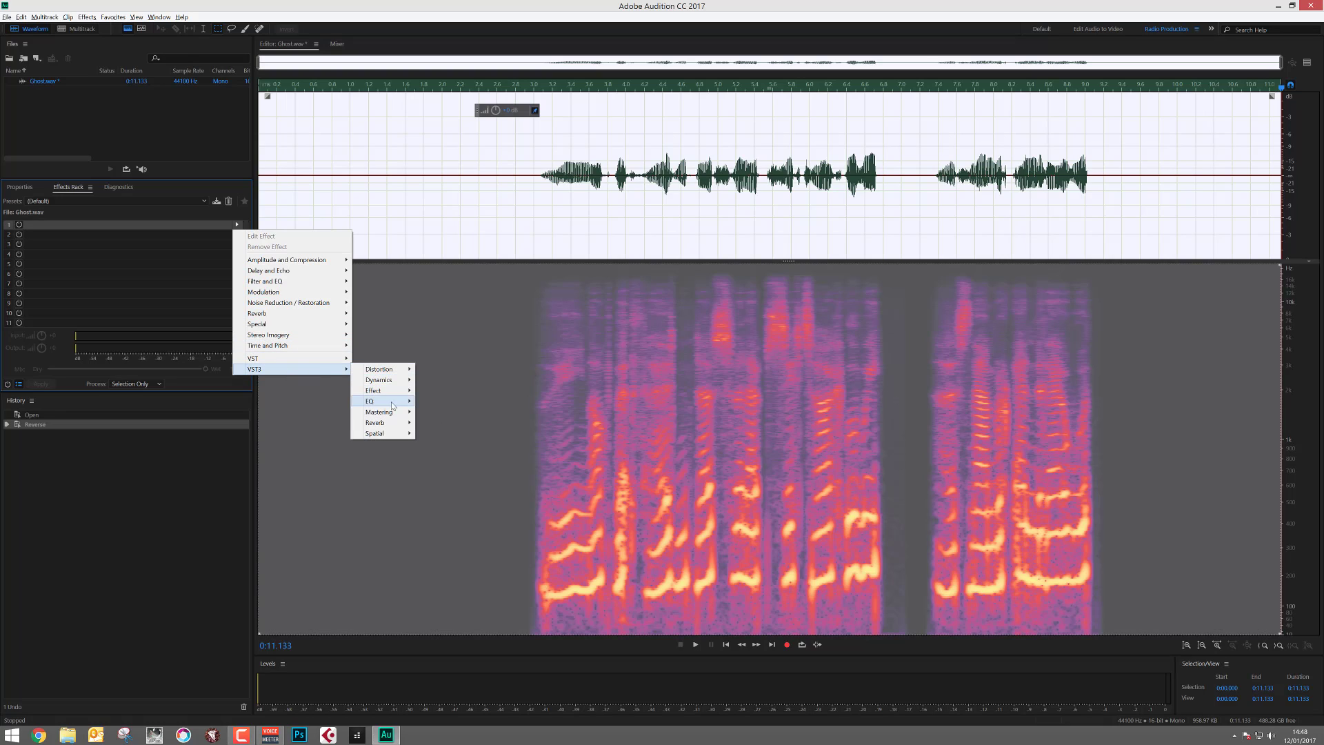
{"action": "mouse_move", "coordinate": [393, 424]}
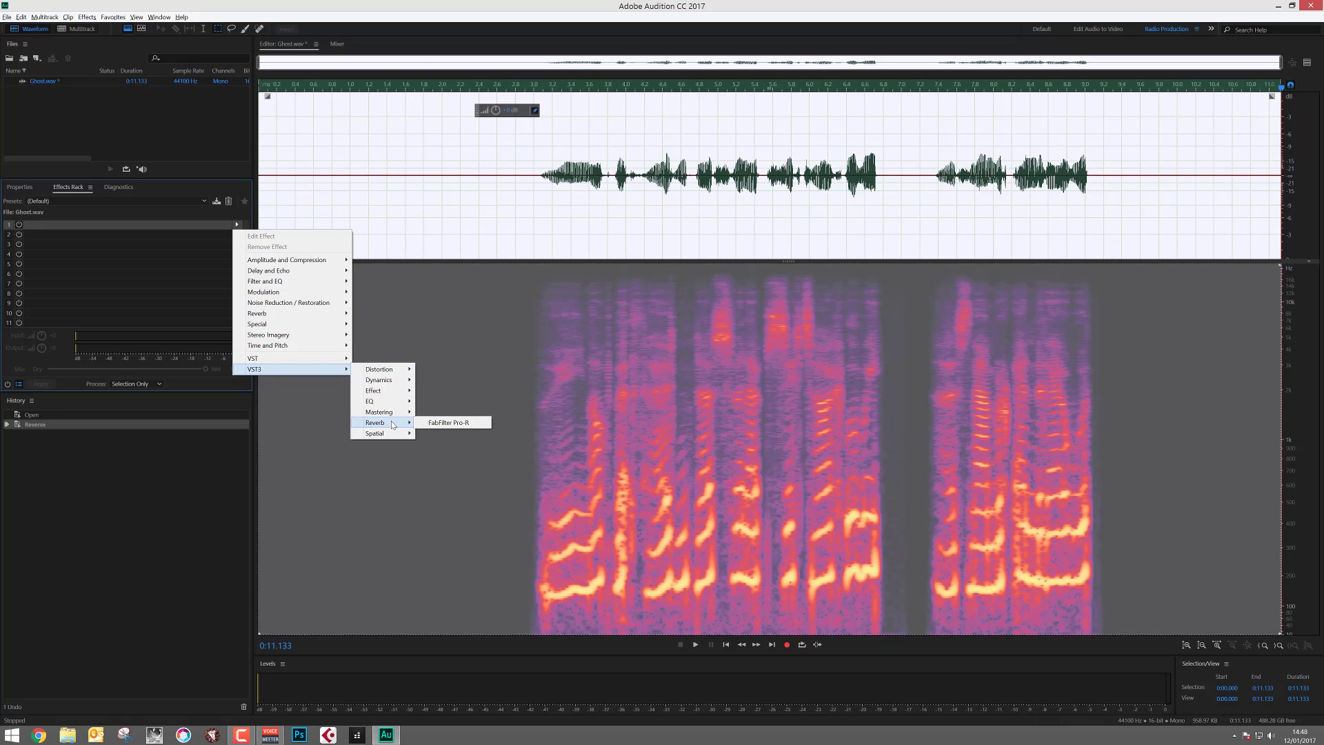
{"action": "left_click", "coordinate": [446, 425]}
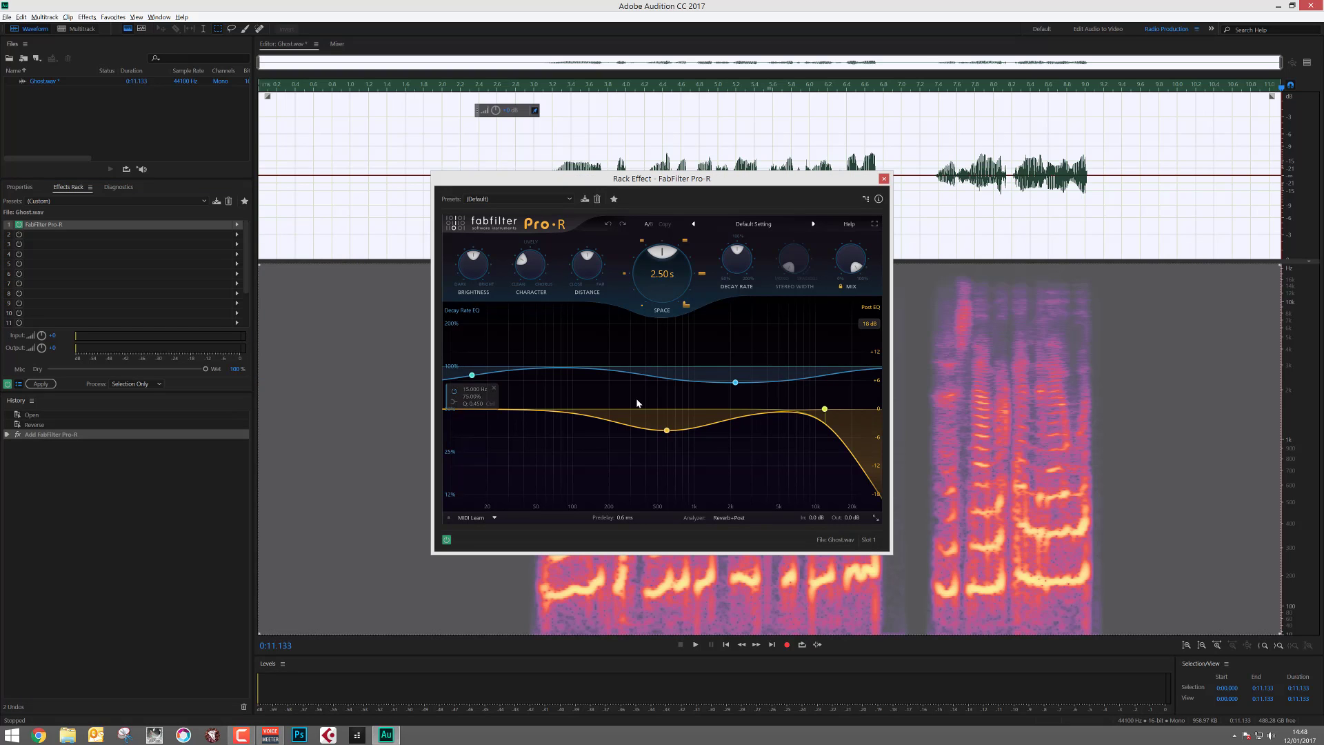
- Load the Pro-R preset Very Large > Huge Bright Vocal Space
{"action": "left_click", "coordinate": [755, 225]}
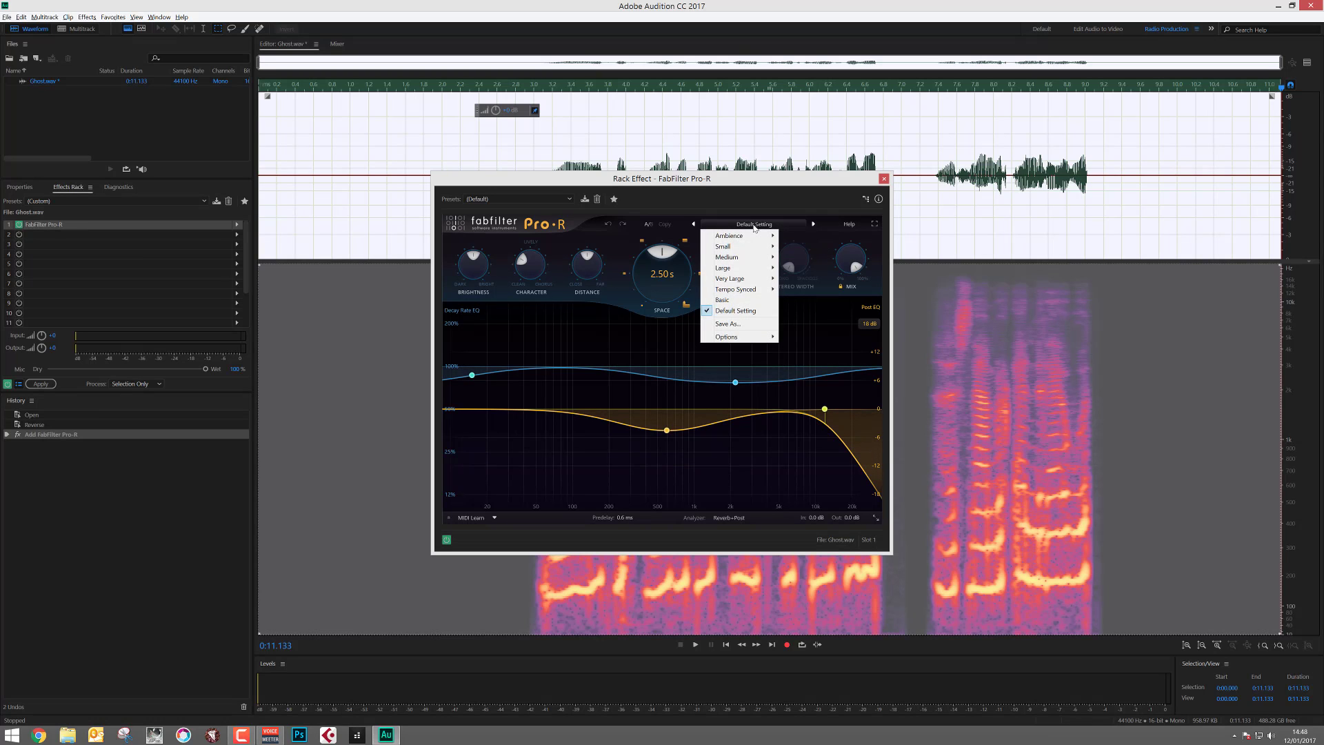
{"action": "mouse_move", "coordinate": [745, 280]}
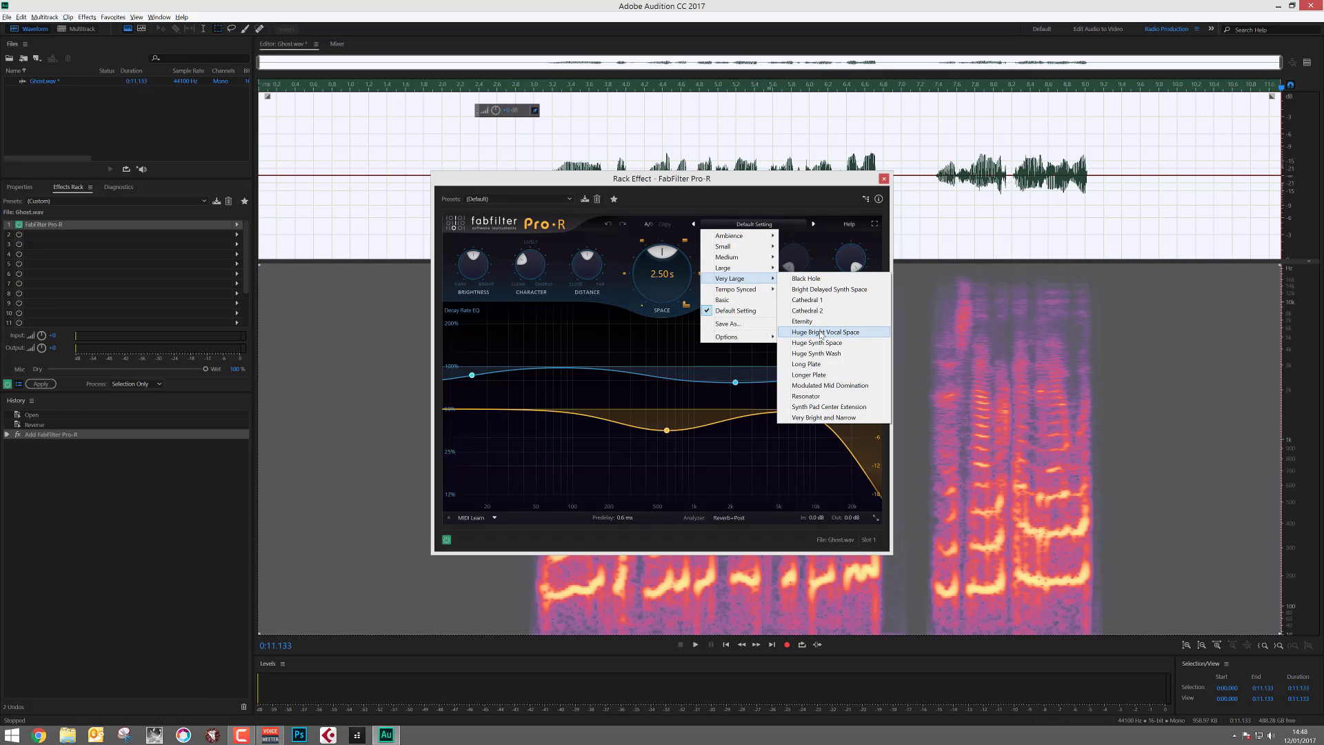
{"action": "left_click", "coordinate": [821, 333]}
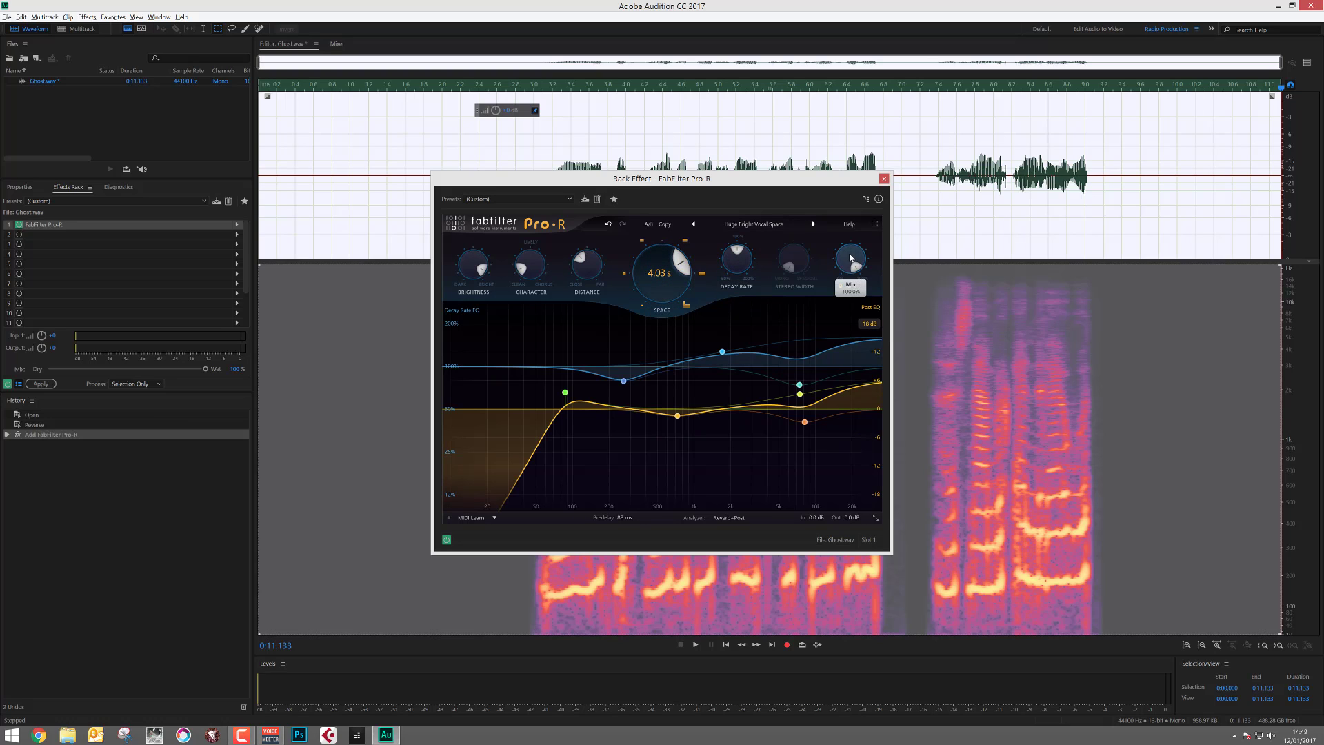
- Lower Pro-R Mix, turn Brightness fully down, set Character near 51%, adjust Distance, and enable looping
{"action": "left_click_drag", "start_coordinate": [852, 262], "coordinate": [858, 339]}
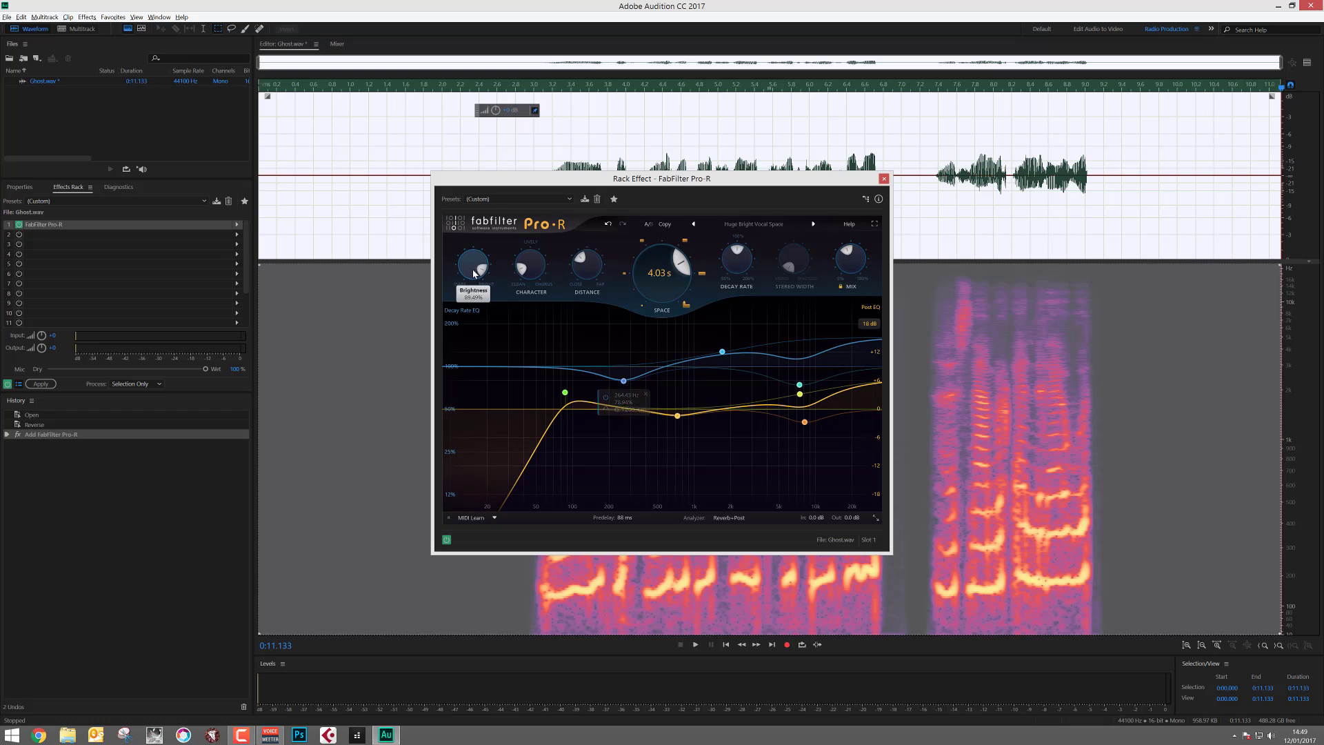
{"action": "left_click_drag", "start_coordinate": [474, 274], "coordinate": [491, 382]}
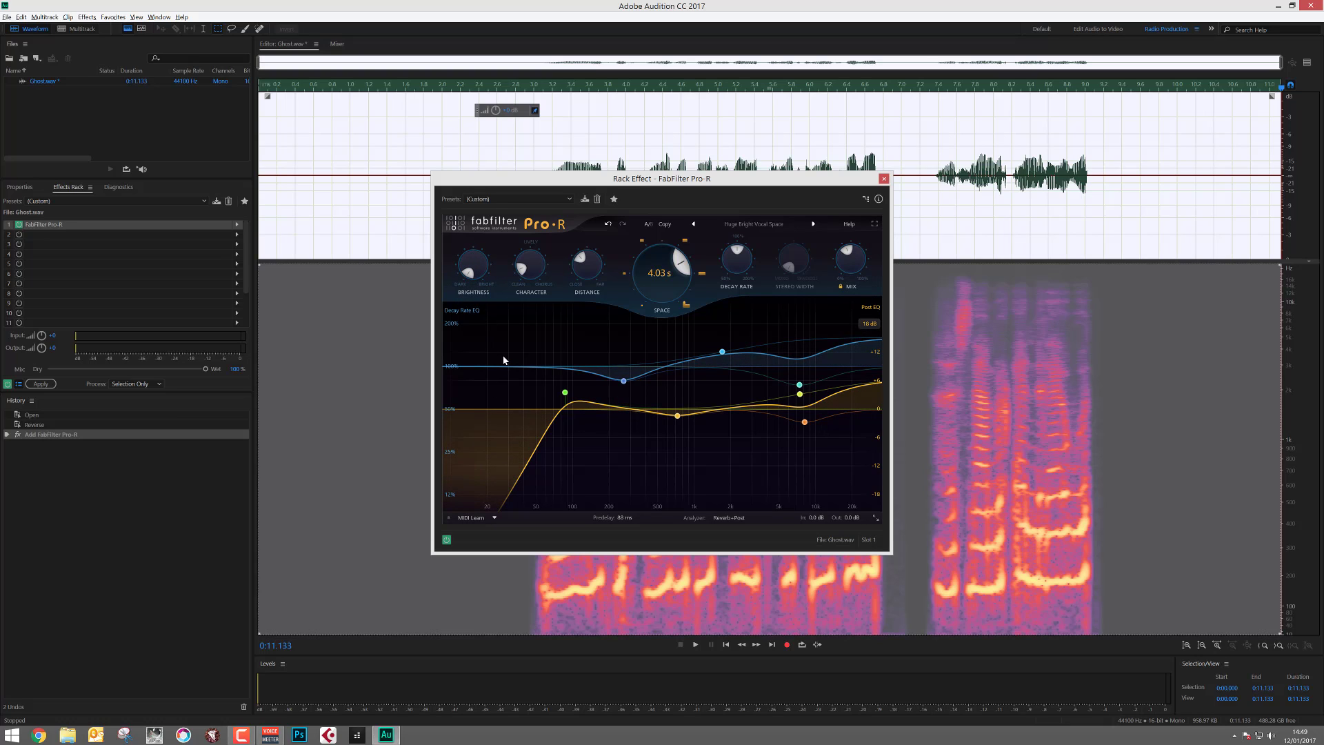
{"action": "left_click_drag", "start_coordinate": [529, 264], "coordinate": [547, 214]}
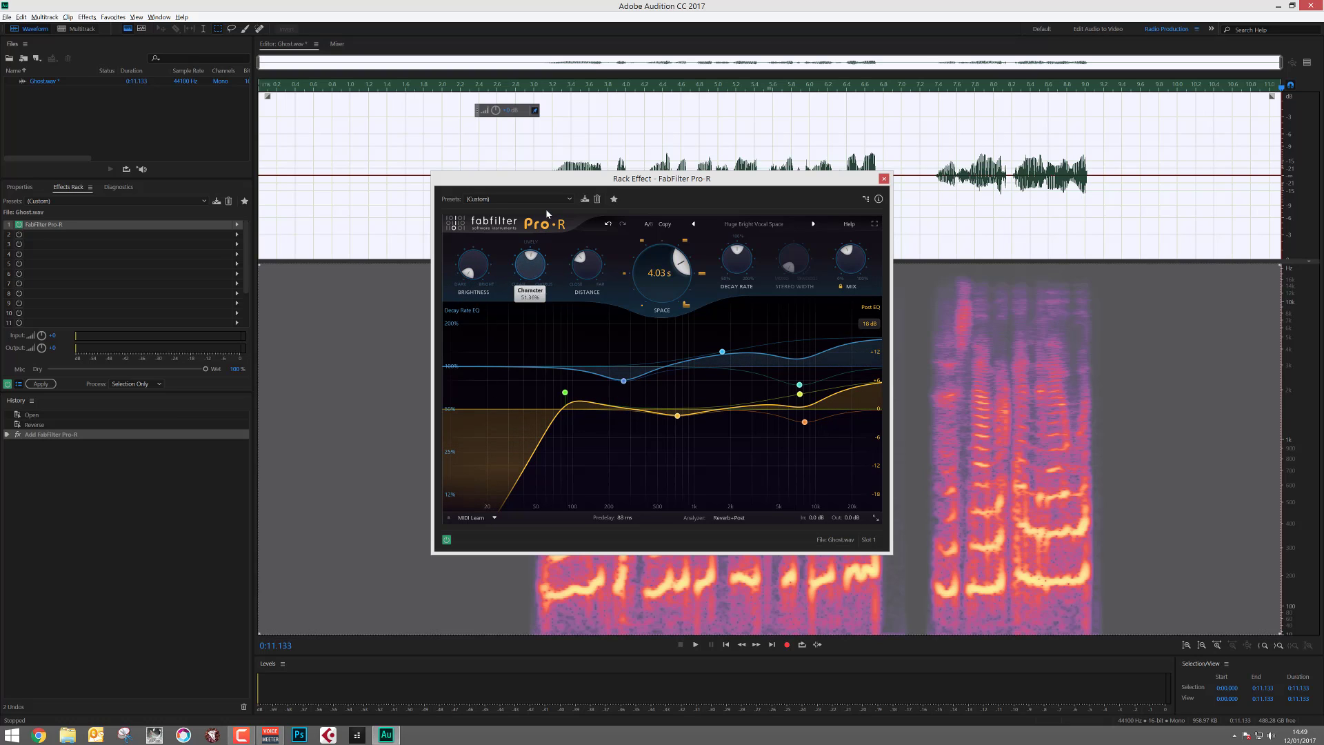
{"action": "mouse_move", "coordinate": [585, 268]}
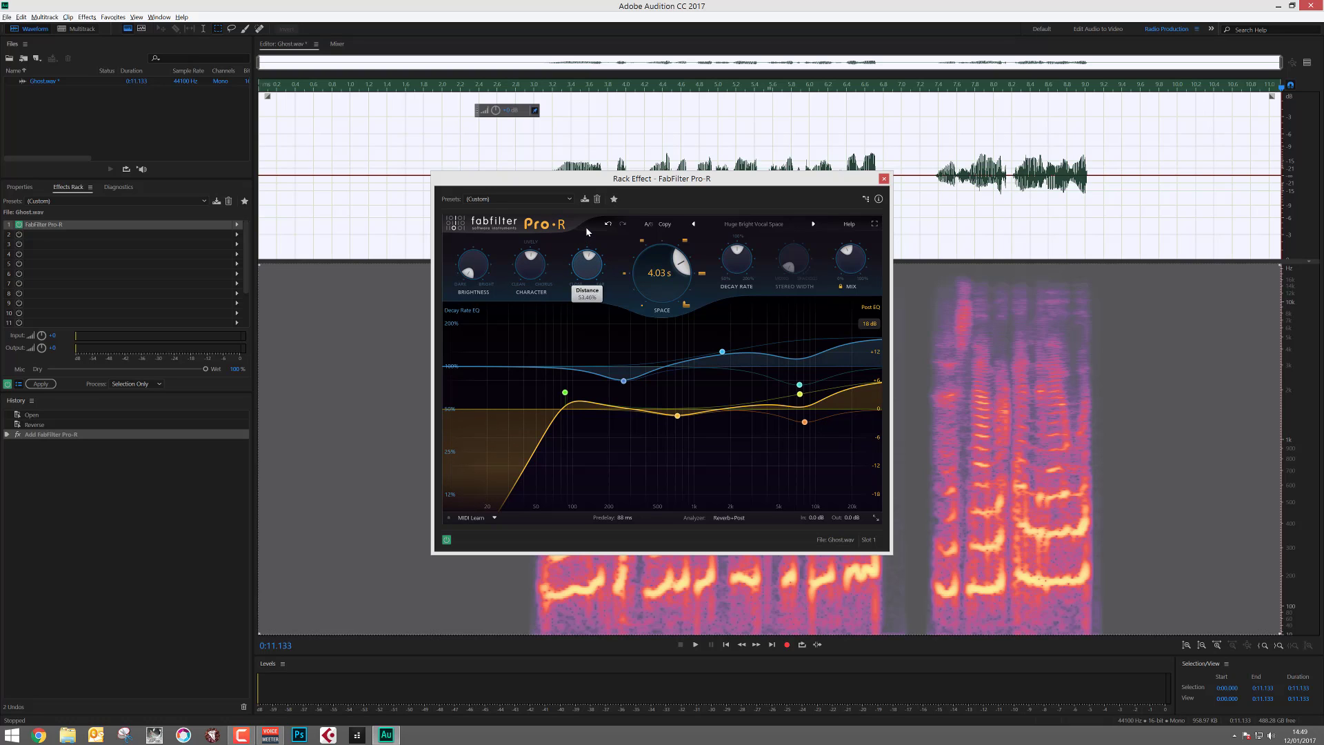
{"action": "left_click_drag", "start_coordinate": [585, 233], "coordinate": [583, 233]}
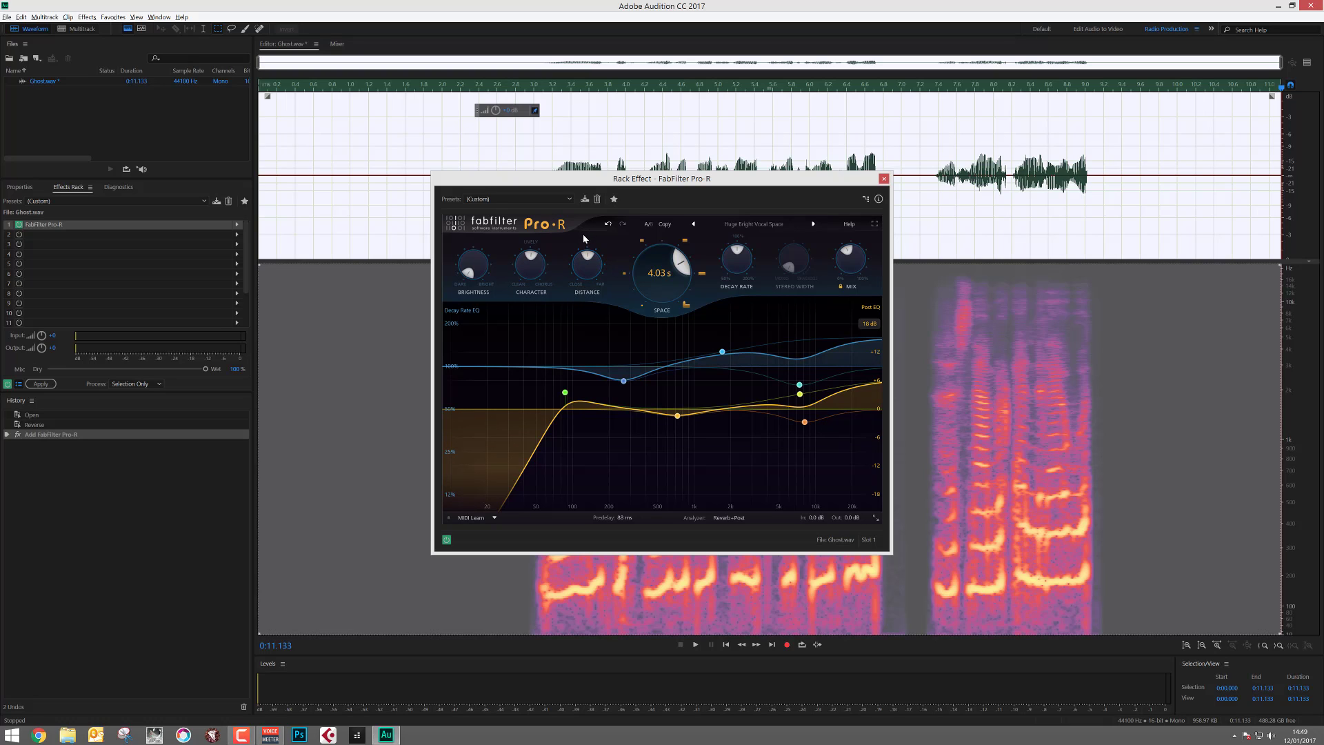
{"action": "left_click", "coordinate": [802, 645]}
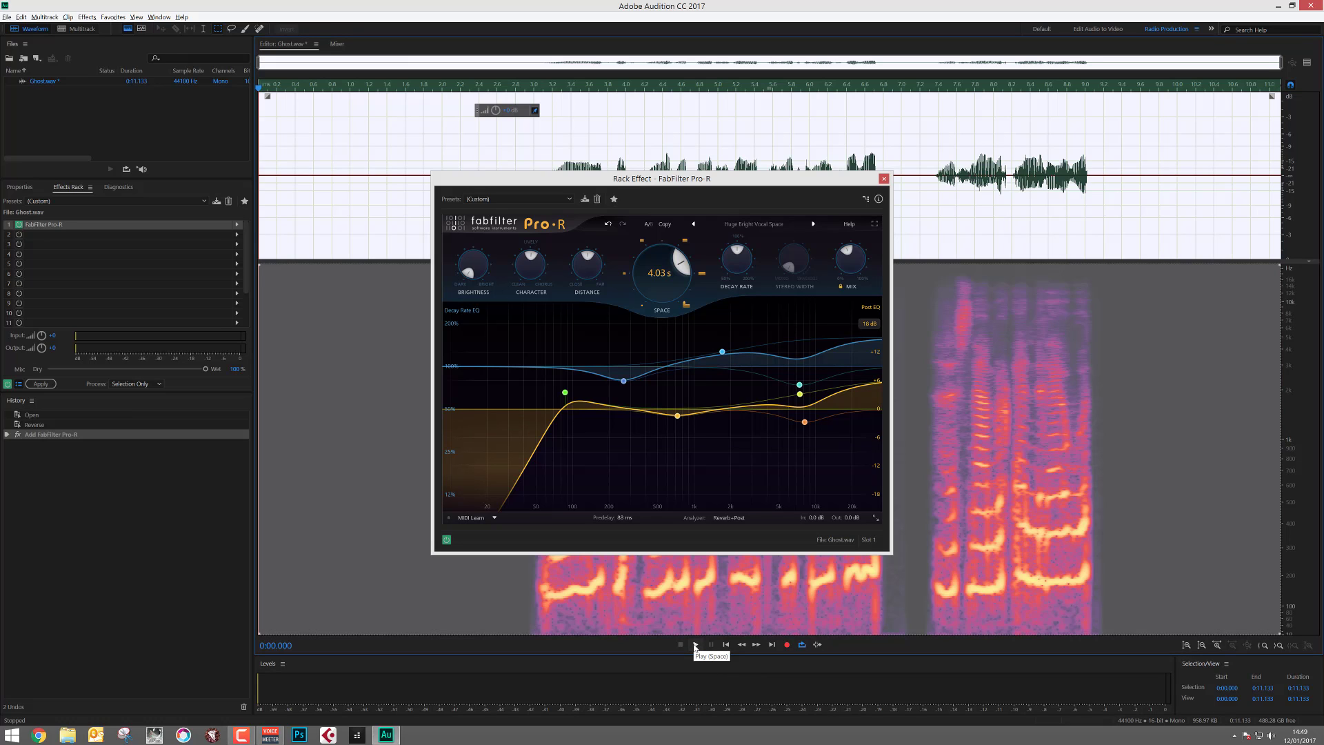
- Play the looping clip and ride the Pro-R Mix between 13% and 68%, settling at 62%
{"action": "left_click", "coordinate": [695, 645]}
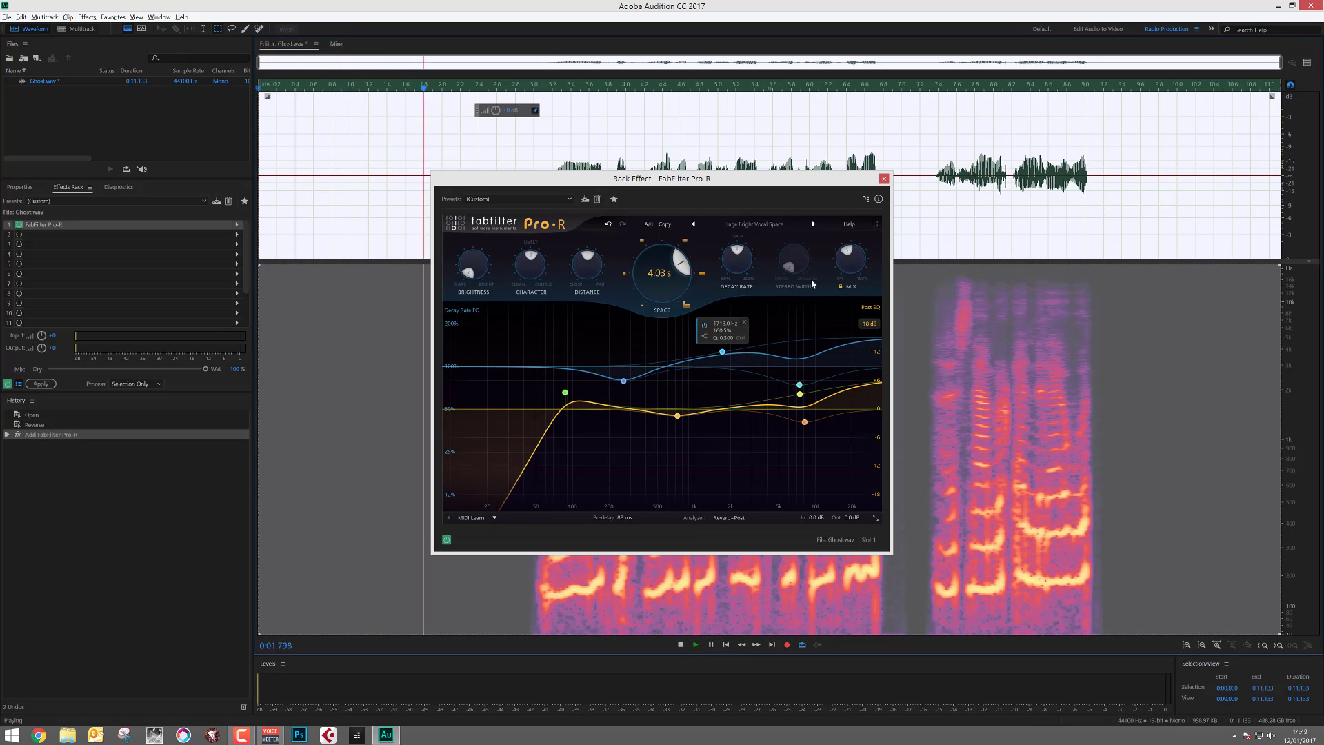
{"action": "mouse_move", "coordinate": [849, 256]}
{"action": "left_mouse_down"}
{"action": "mouse_move", "coordinate": [847, 272]}
{"action": "mouse_move", "coordinate": [846, 246]}
{"action": "left_mouse_up"}
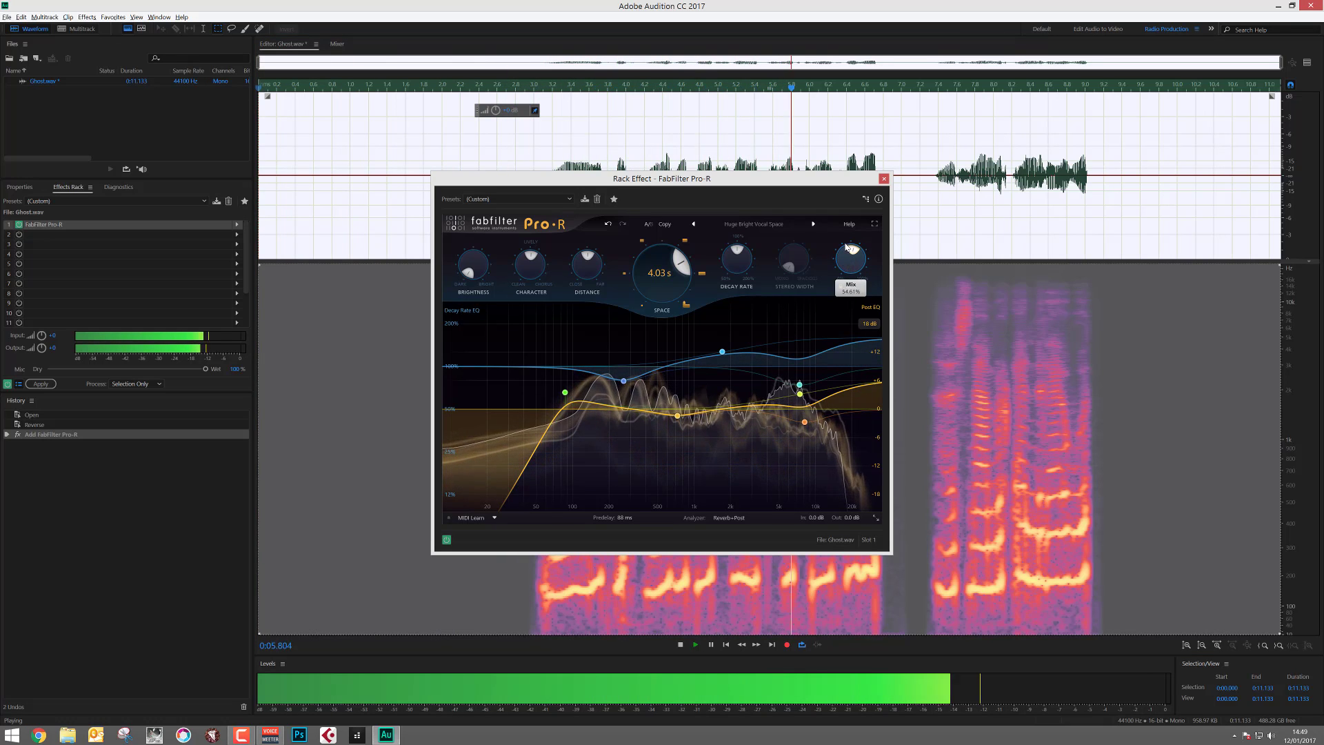
{"action": "left_click", "coordinate": [850, 224]}
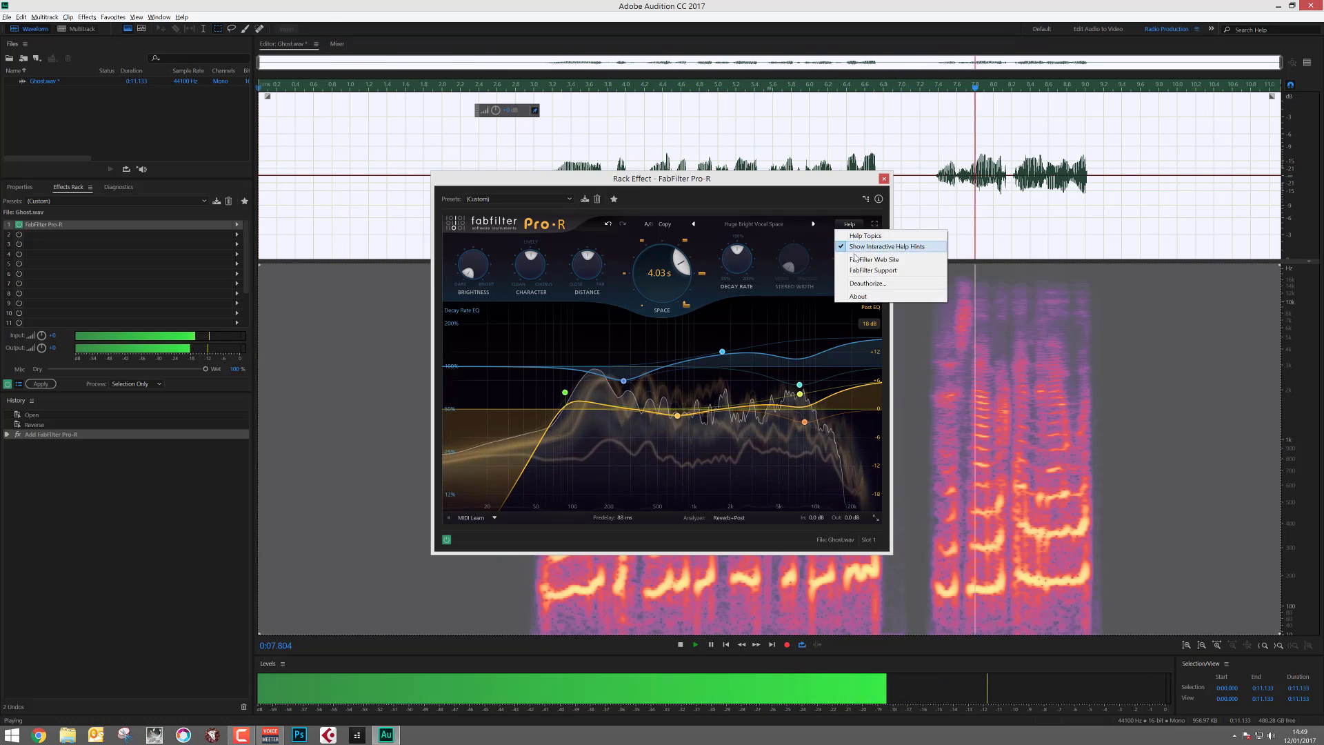
{"action": "left_click", "coordinate": [828, 245]}
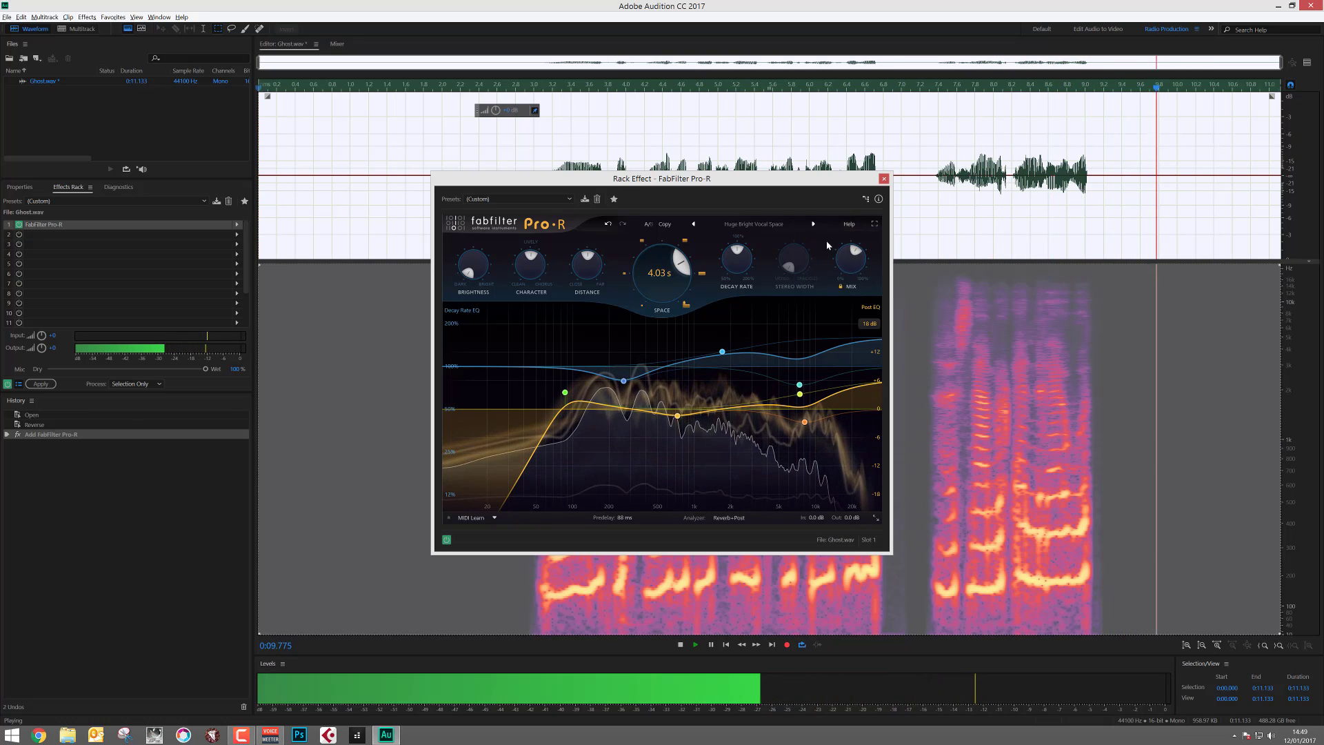
{"action": "left_click_drag", "start_coordinate": [850, 257], "coordinate": [846, 249]}
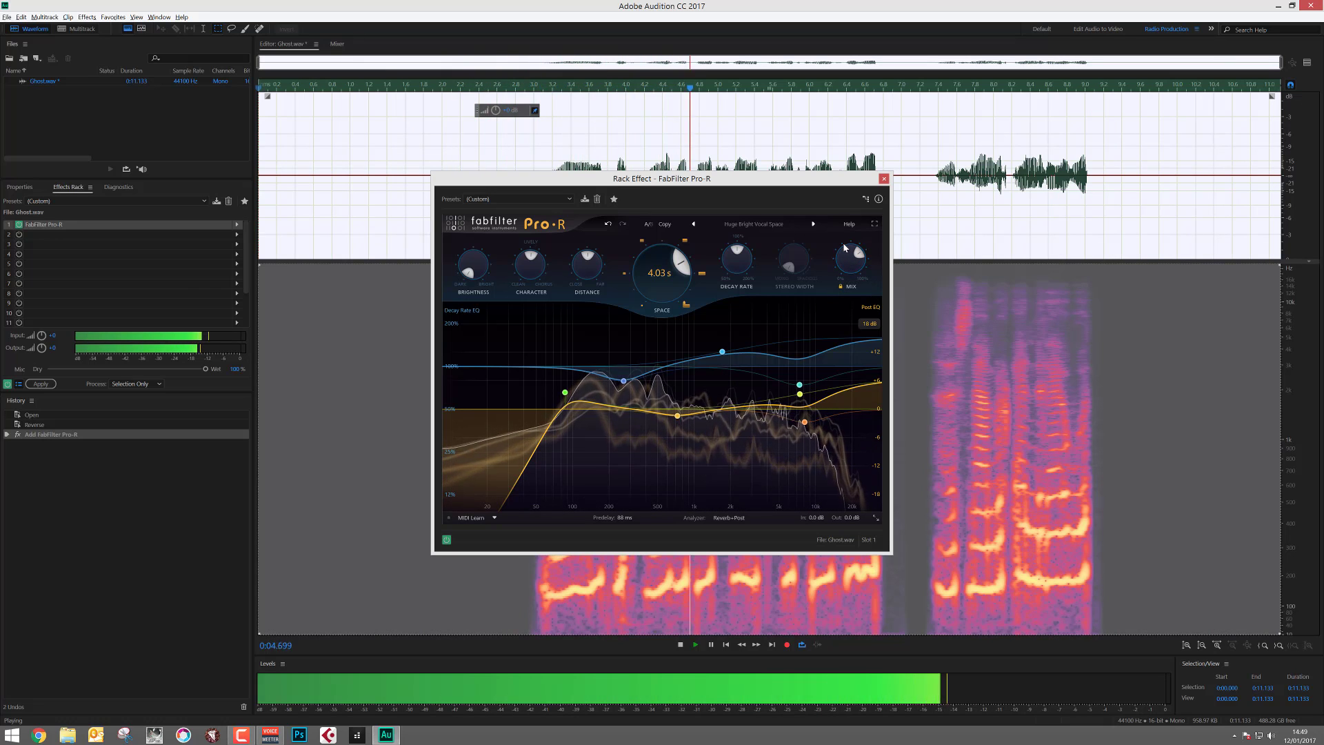
{"action": "left_click_drag", "start_coordinate": [846, 248], "coordinate": [849, 274]}
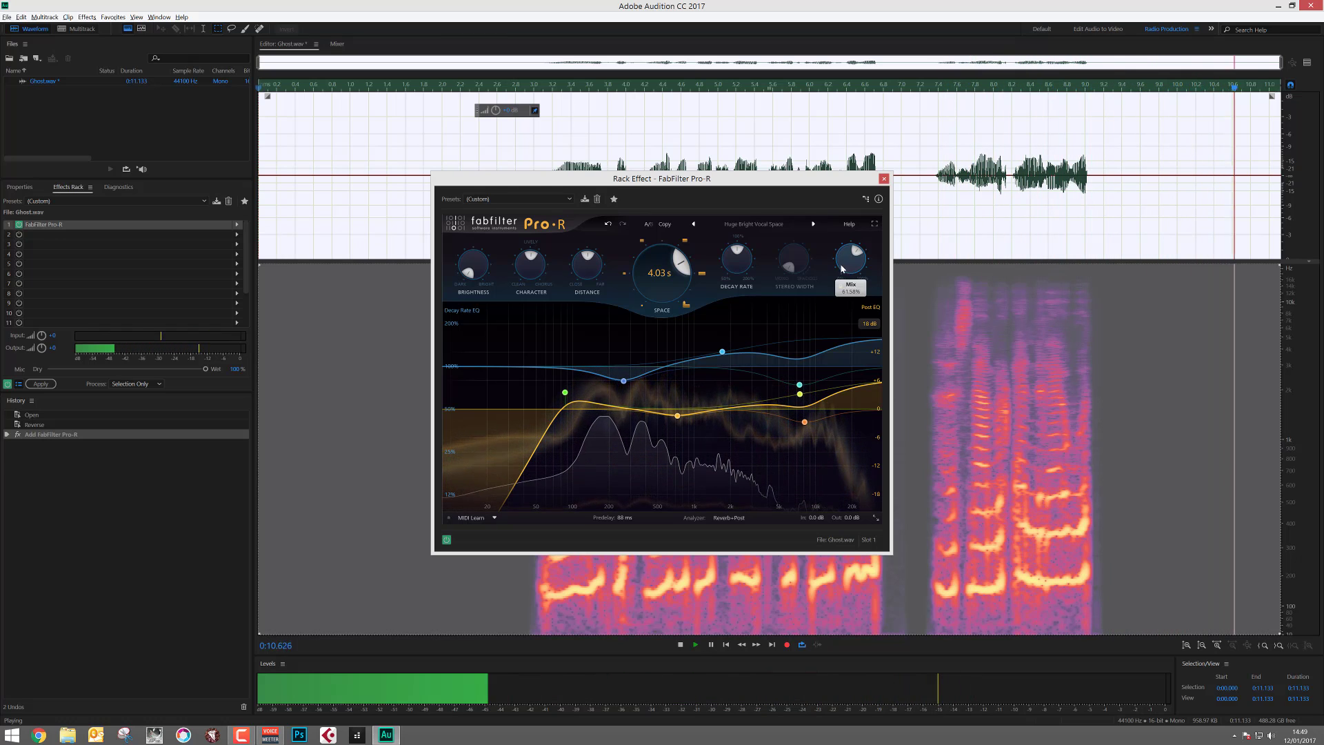
- Stop playback and close the Rack Effect – FabFilter Pro-R window
{"action": "mouse_move", "coordinate": [679, 280]}
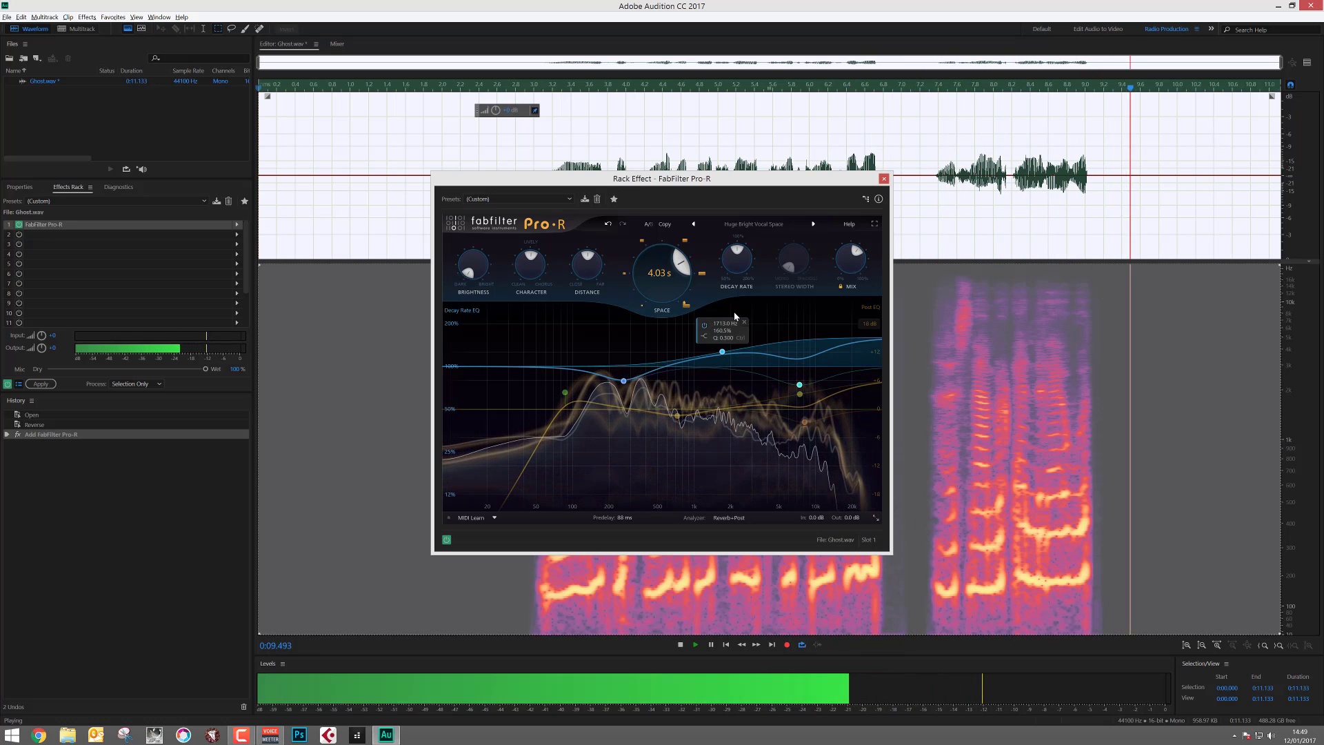
{"action": "left_click", "coordinate": [681, 645]}
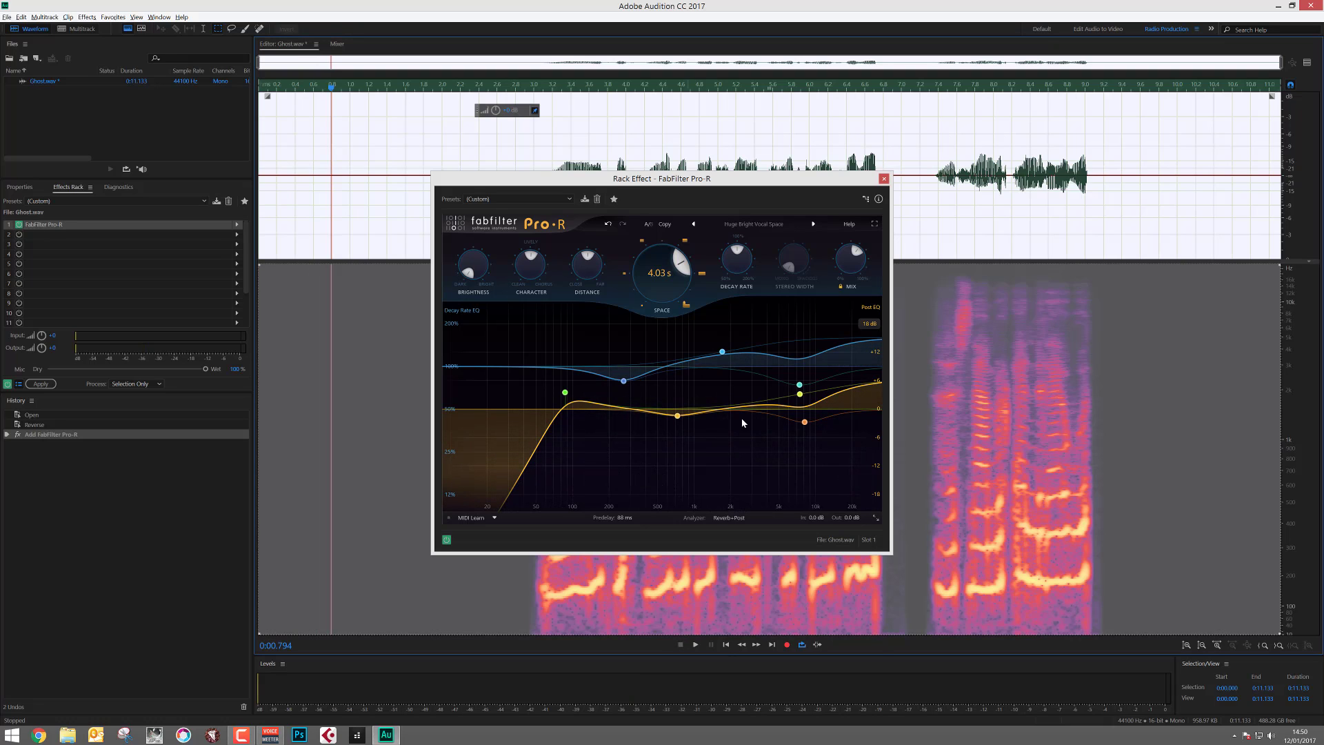
{"action": "left_click", "coordinate": [885, 181]}
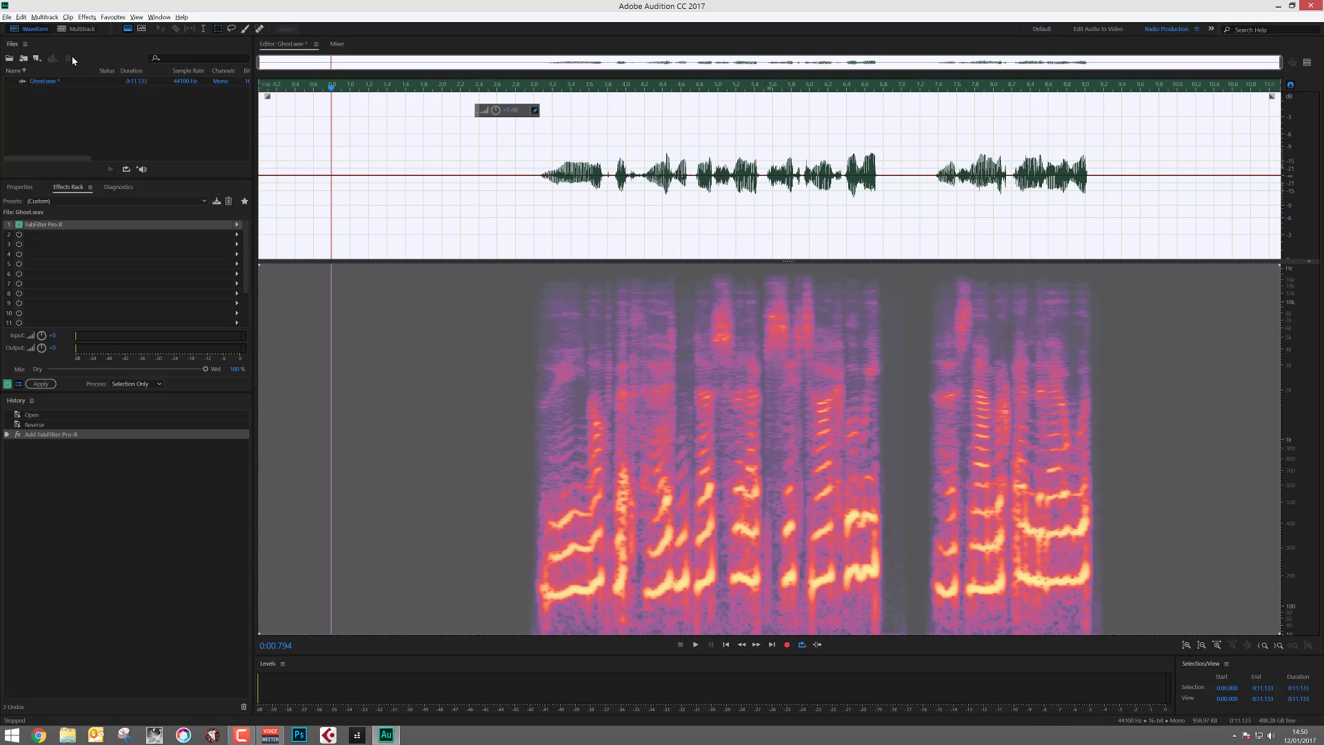
- Dismiss the Effects menu and Apply the rack, rendering the Pro-R reverb into Ghost.wav
{"action": "left_click", "coordinate": [92, 19]}
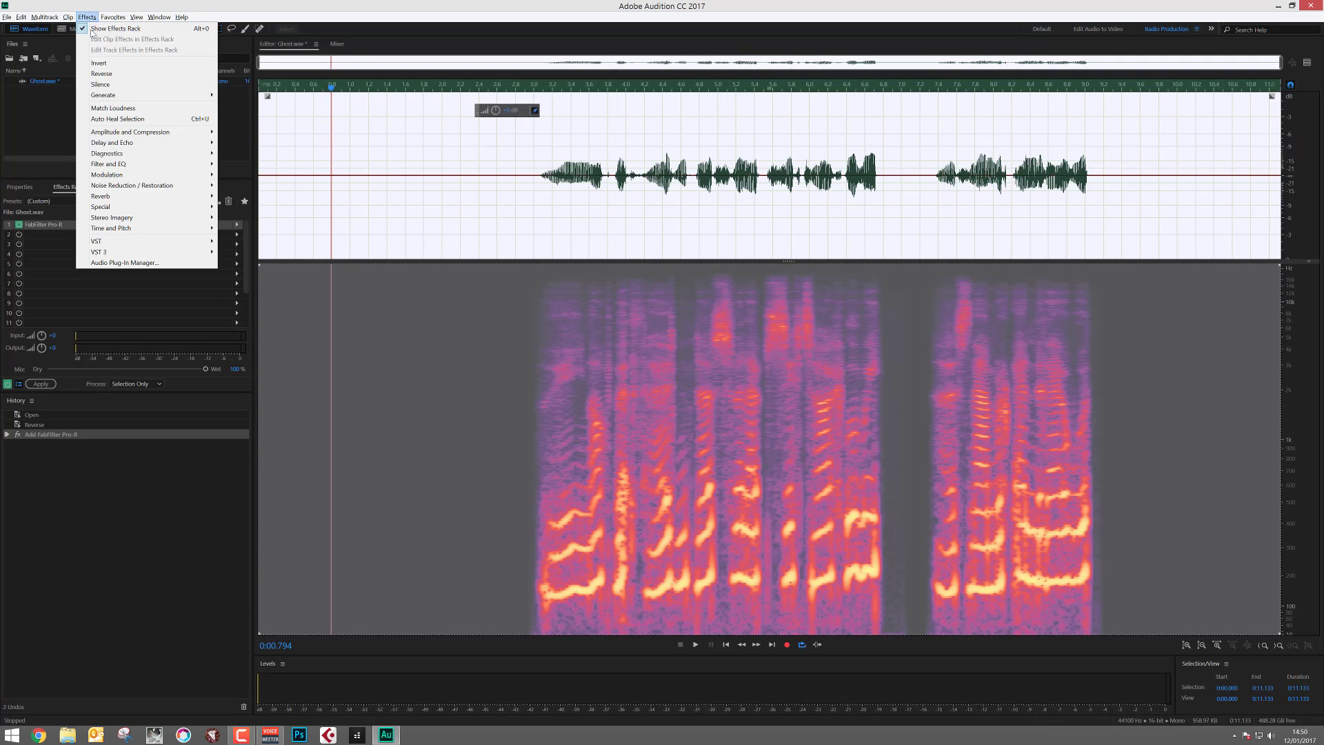
{"action": "left_click", "coordinate": [92, 482]}
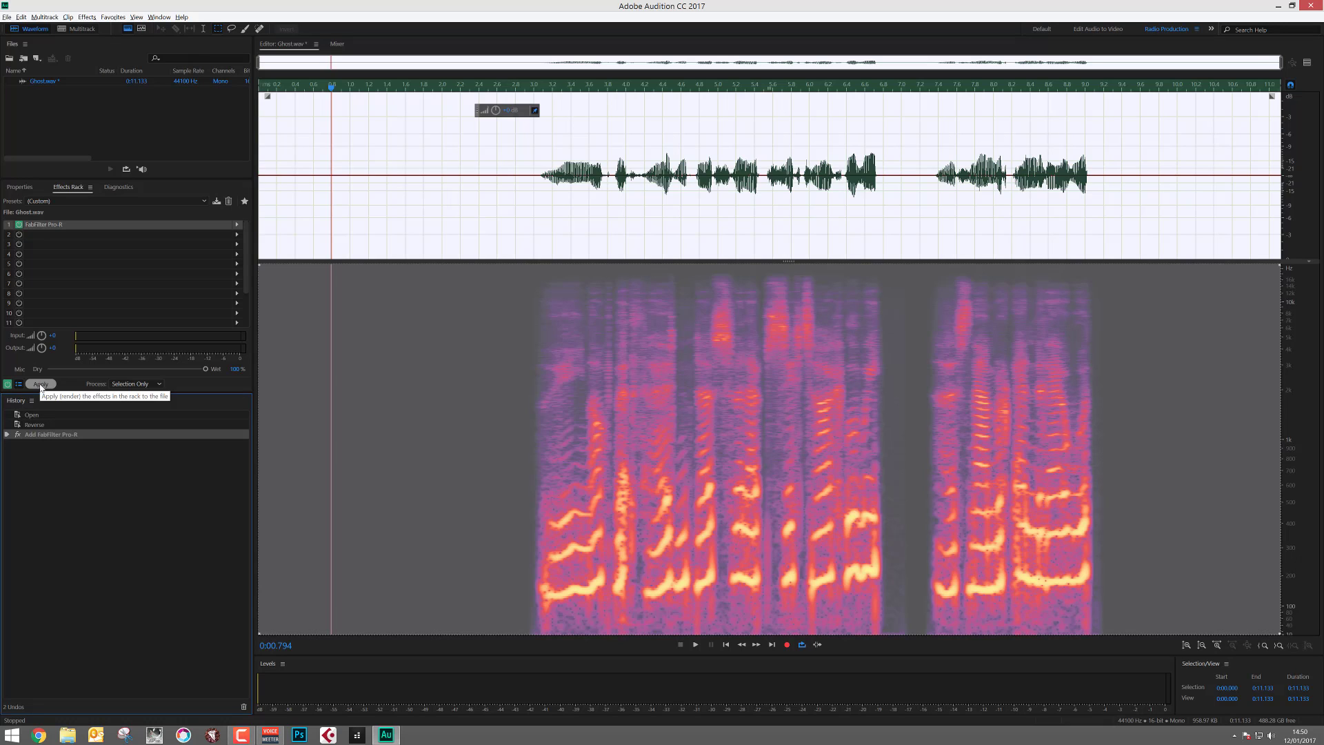
{"action": "left_click", "coordinate": [41, 384]}
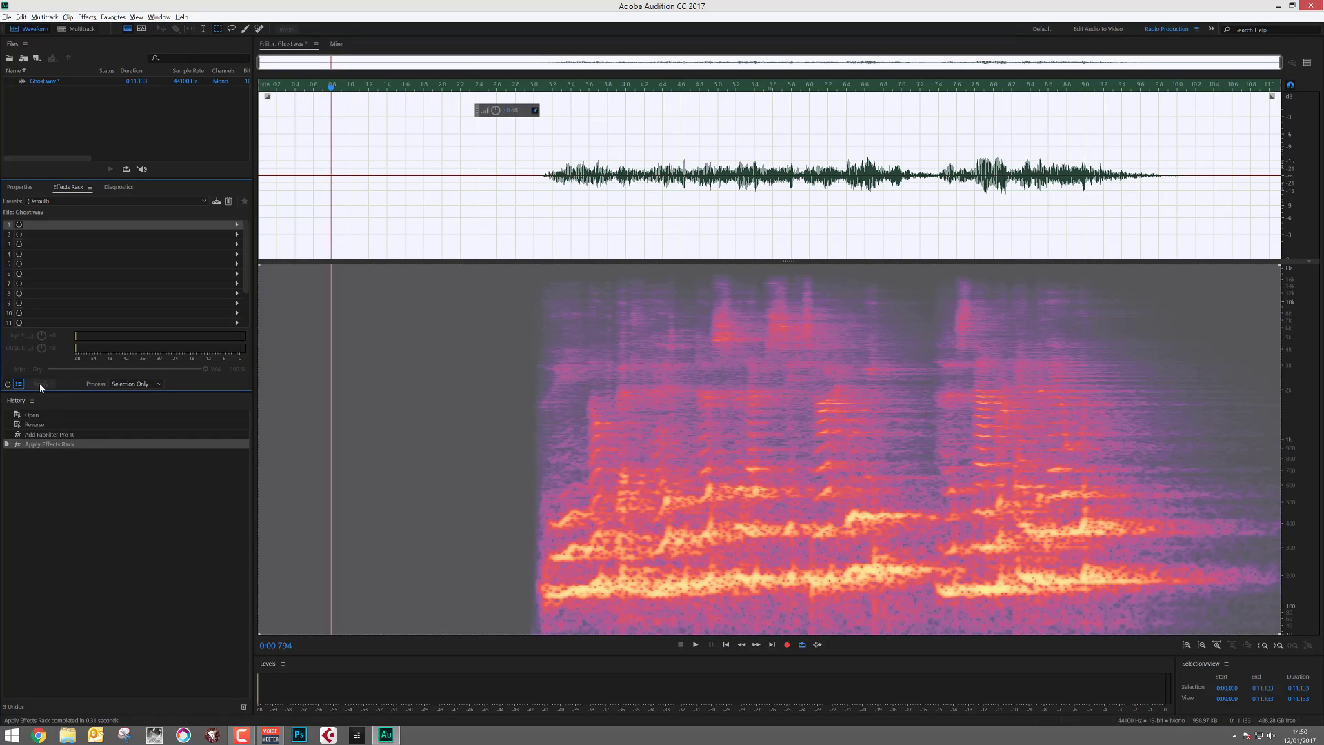
- Reverse the reverberated clip, play it from the start, then stop and return to 0:00
{"action": "left_click", "coordinate": [90, 17]}
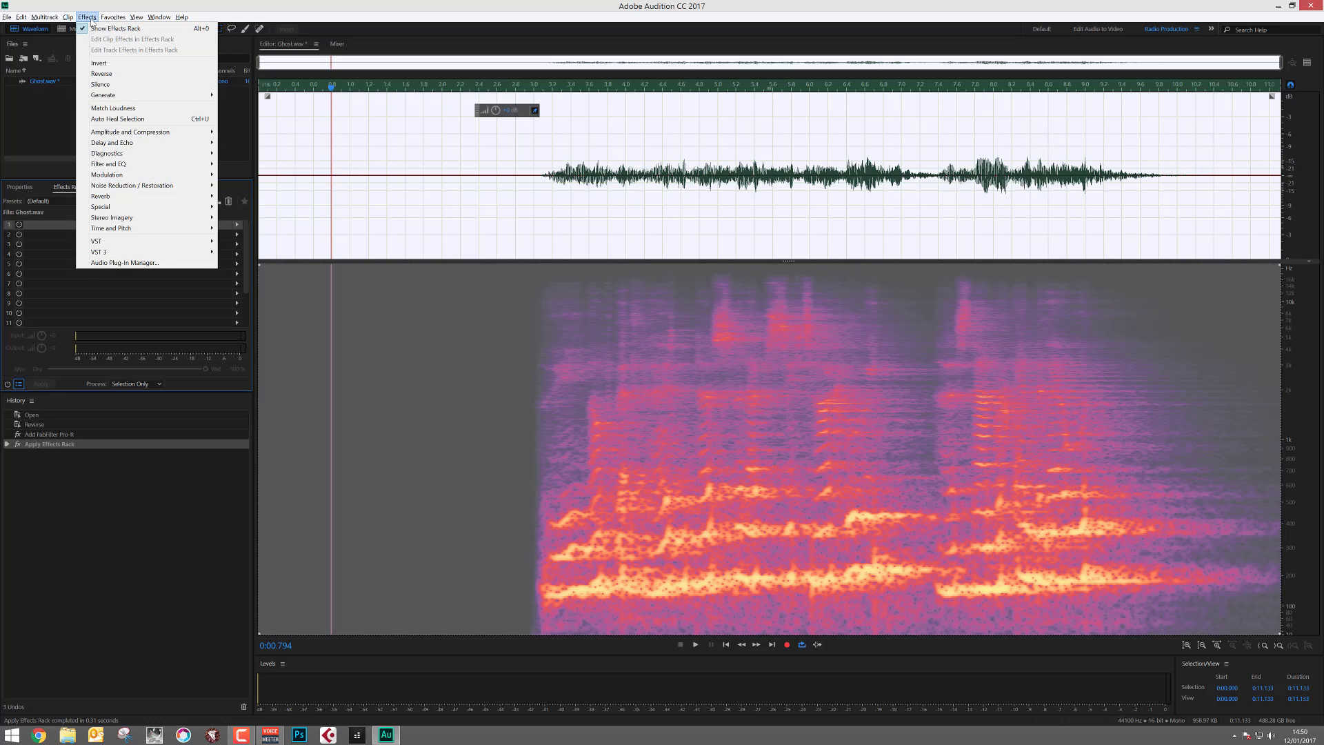
{"action": "left_click", "coordinate": [101, 74]}
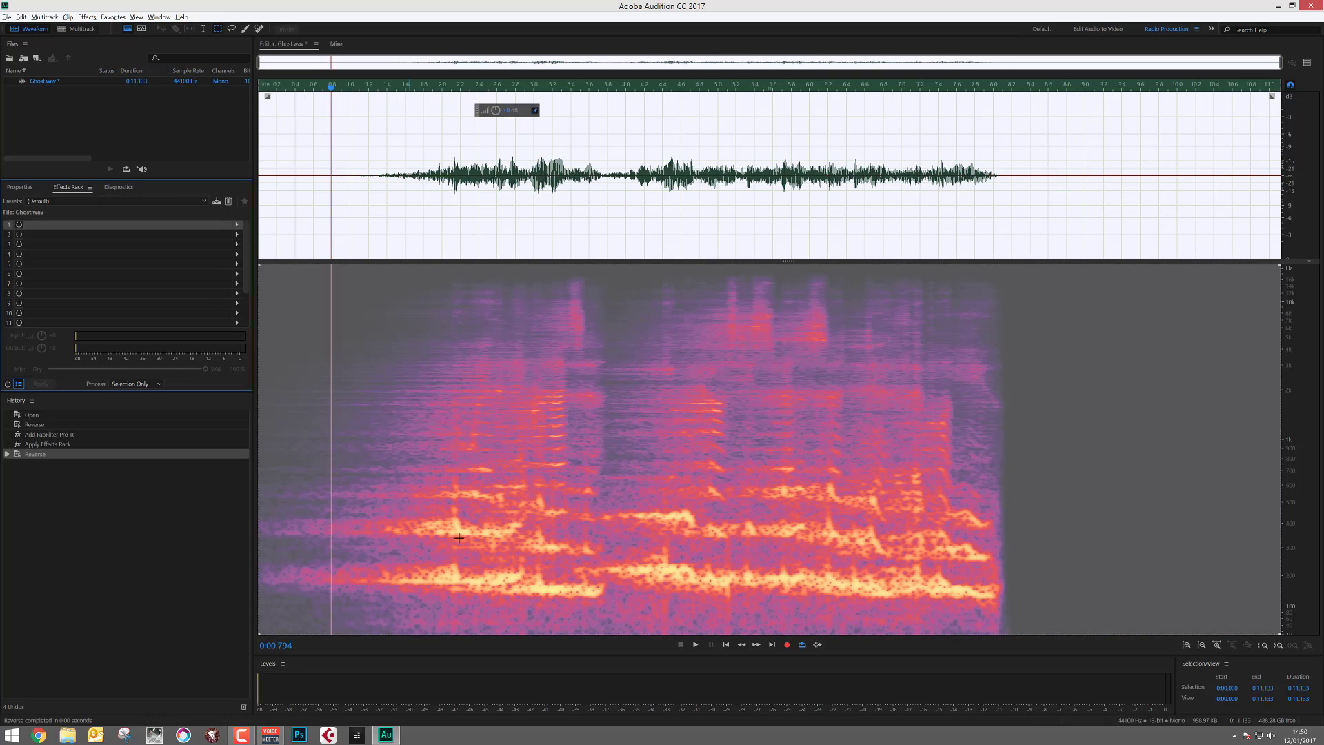
{"action": "left_click", "coordinate": [727, 645]}
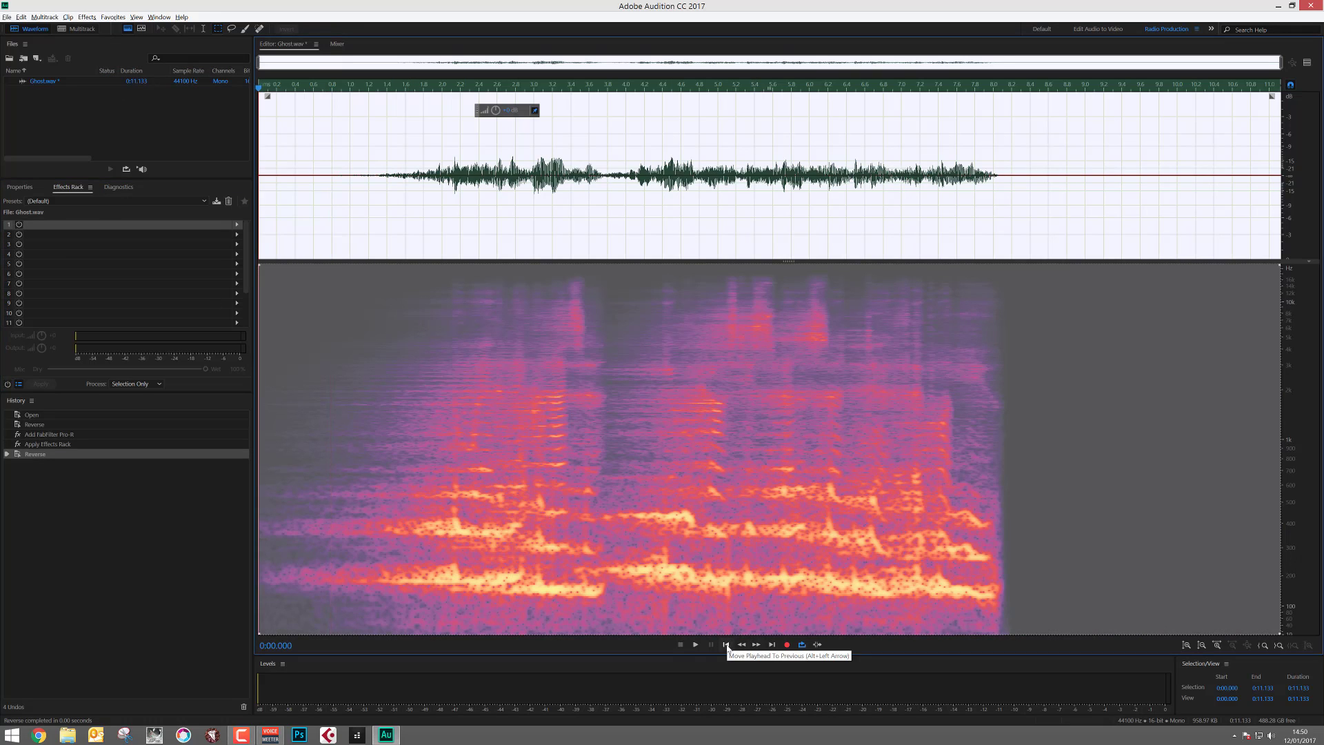
{"action": "left_click", "coordinate": [697, 645]}
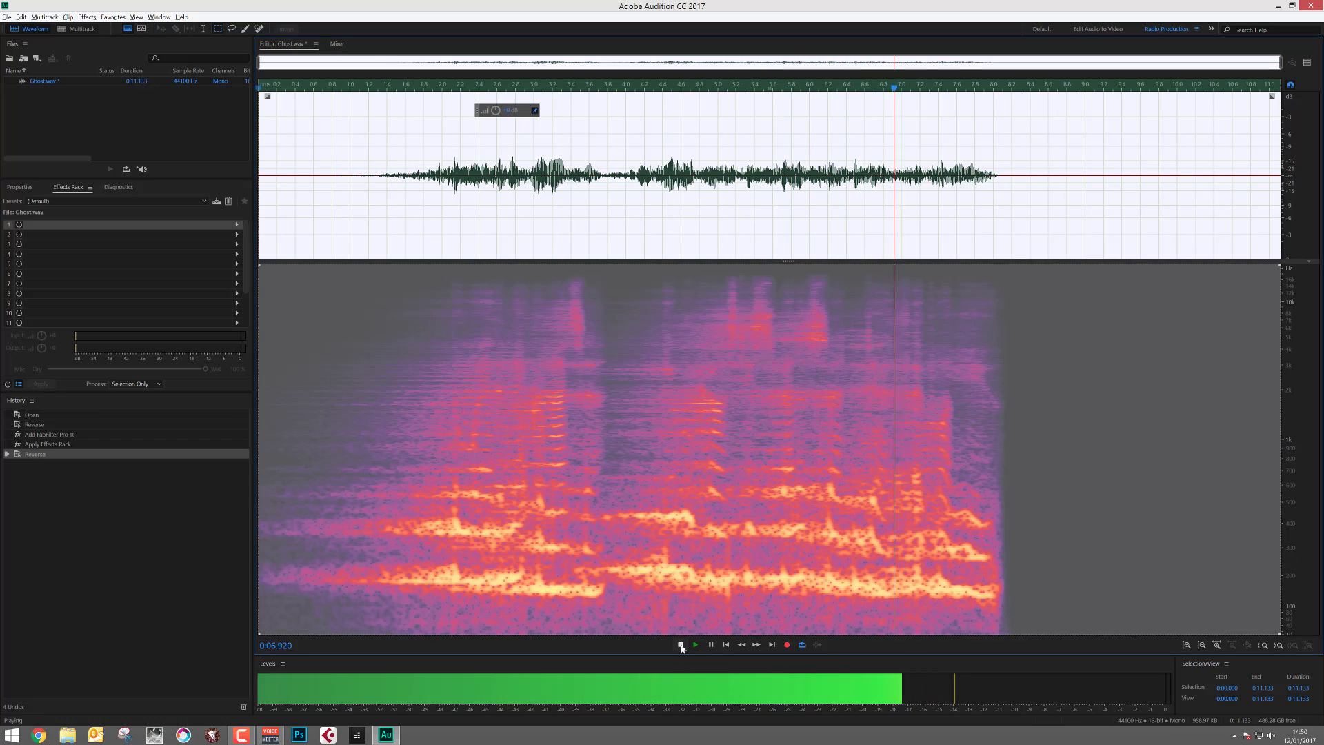
{"action": "left_click", "coordinate": [681, 646]}
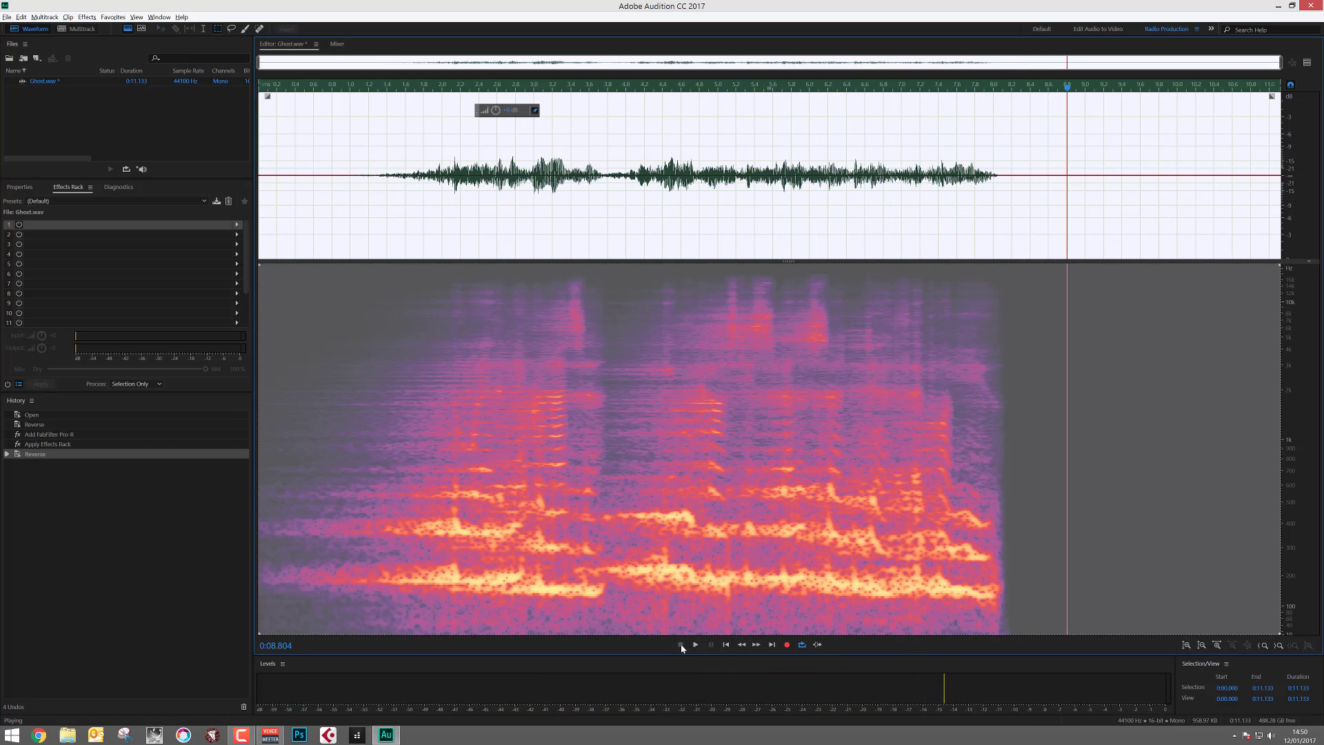
{"action": "left_click", "coordinate": [726, 645]}
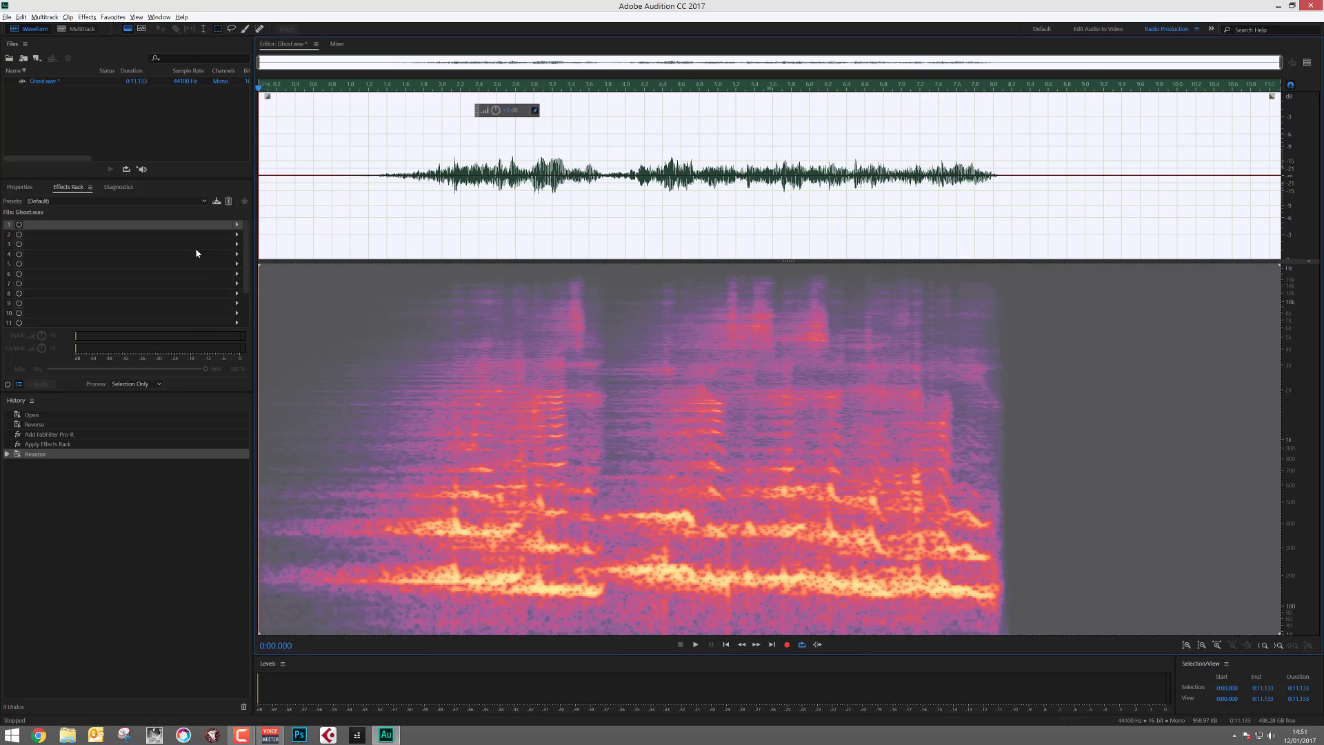
- Load Antares AVOX THROAT x64 into rack slot 1 with the b-breathiest preset
{"action": "left_click", "coordinate": [236, 225]}
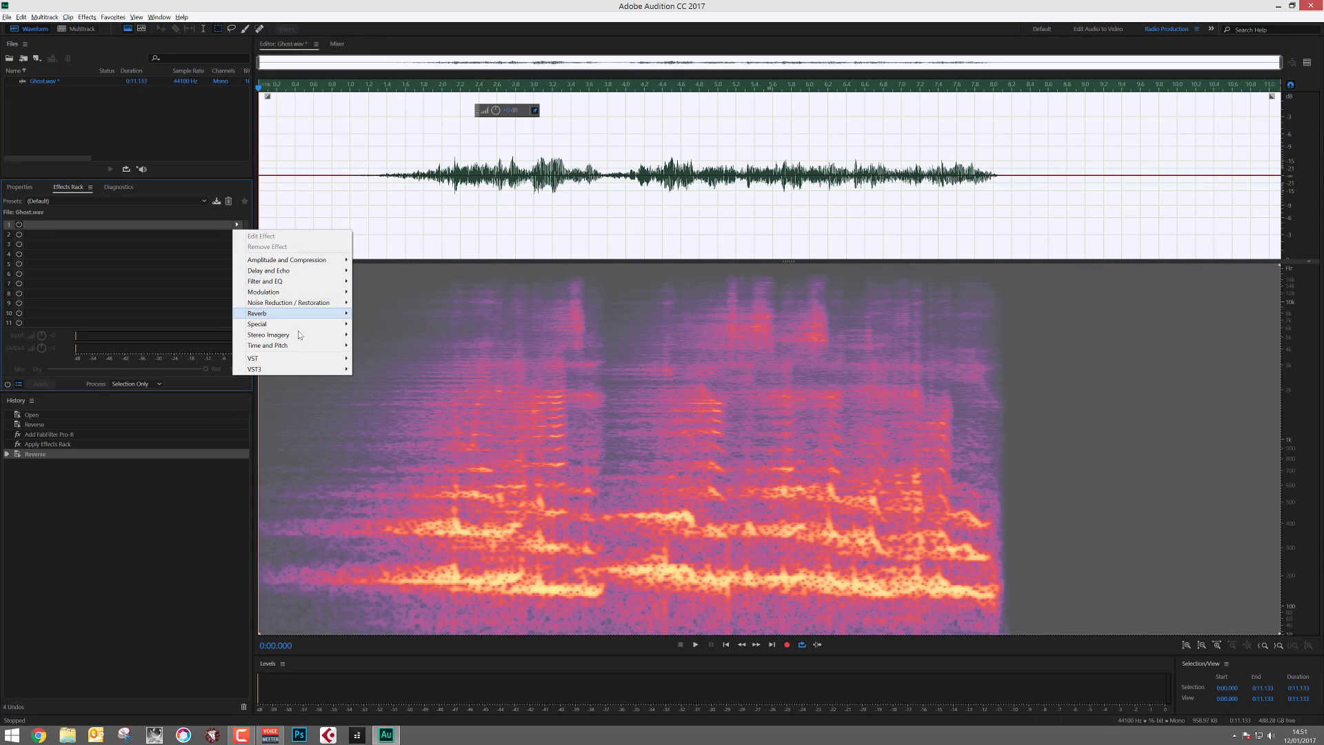
{"action": "mouse_move", "coordinate": [298, 359]}
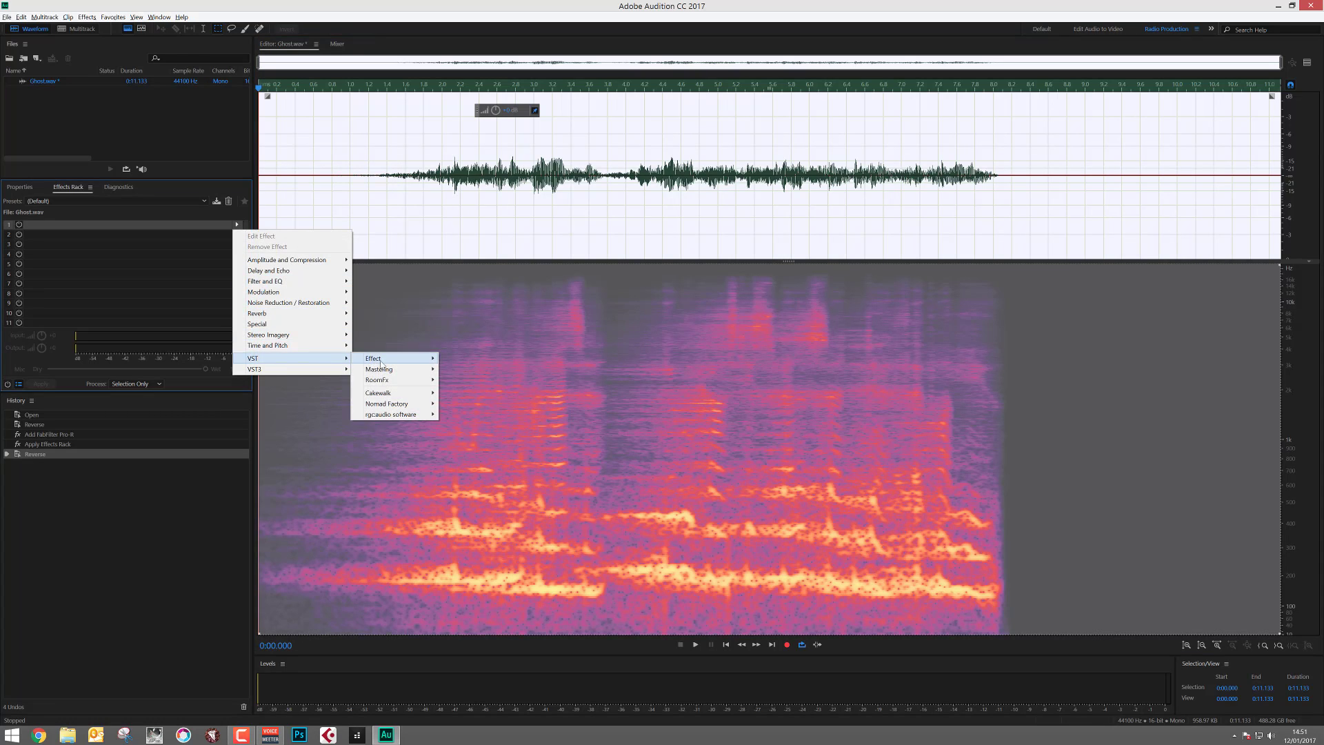
{"action": "mouse_move", "coordinate": [381, 363]}
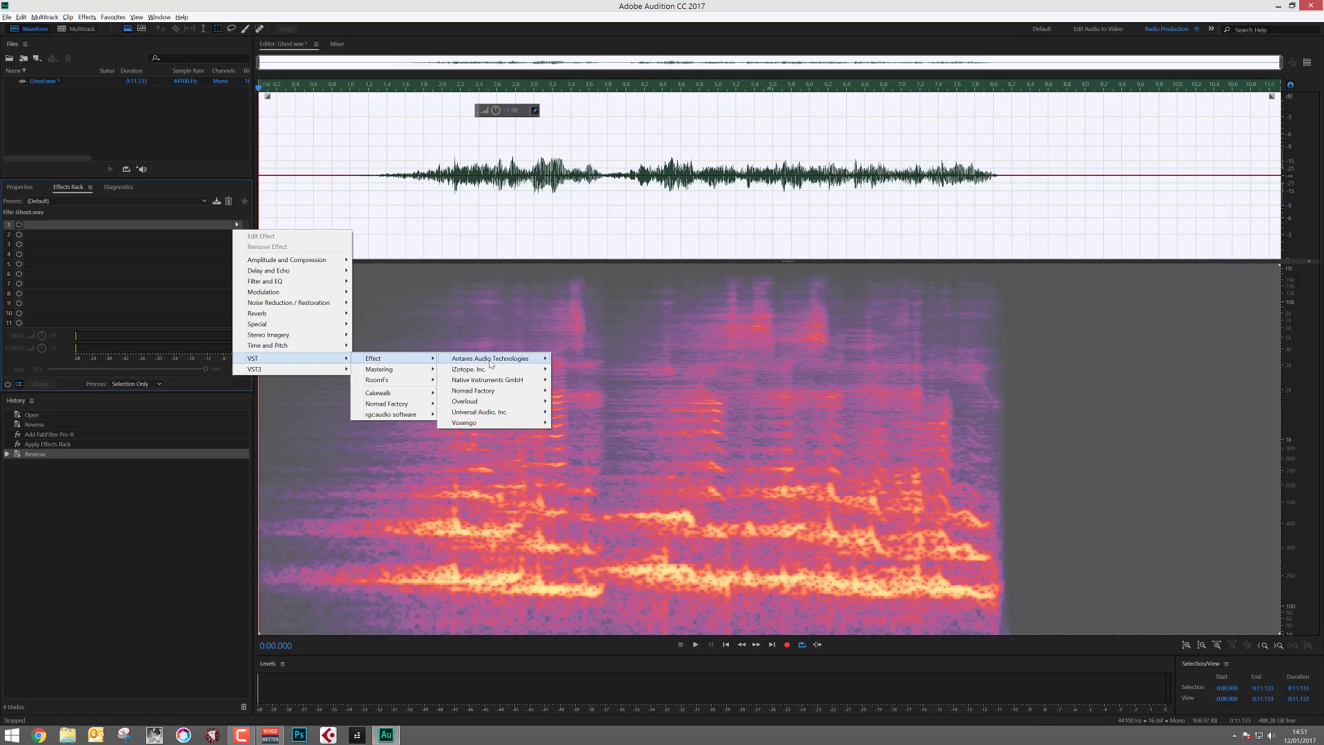
{"action": "mouse_move", "coordinate": [483, 364]}
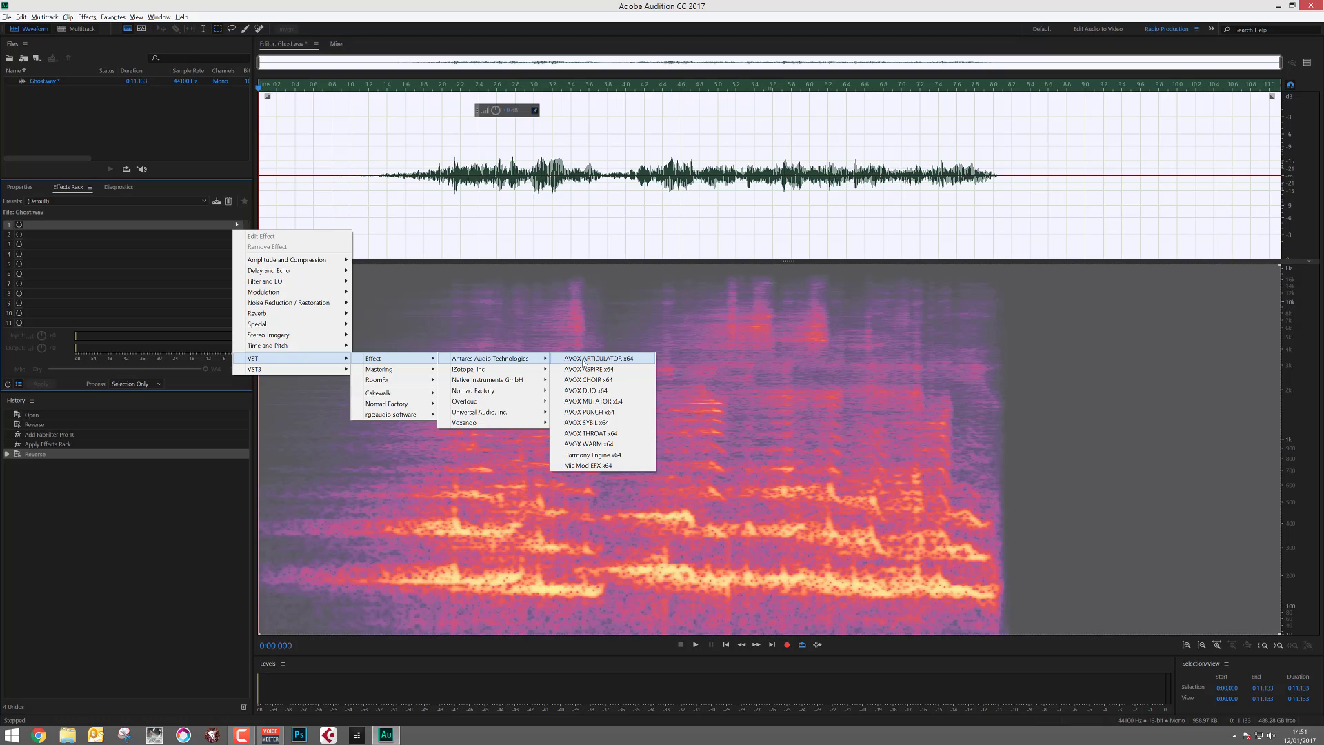
{"action": "left_click", "coordinate": [598, 434]}
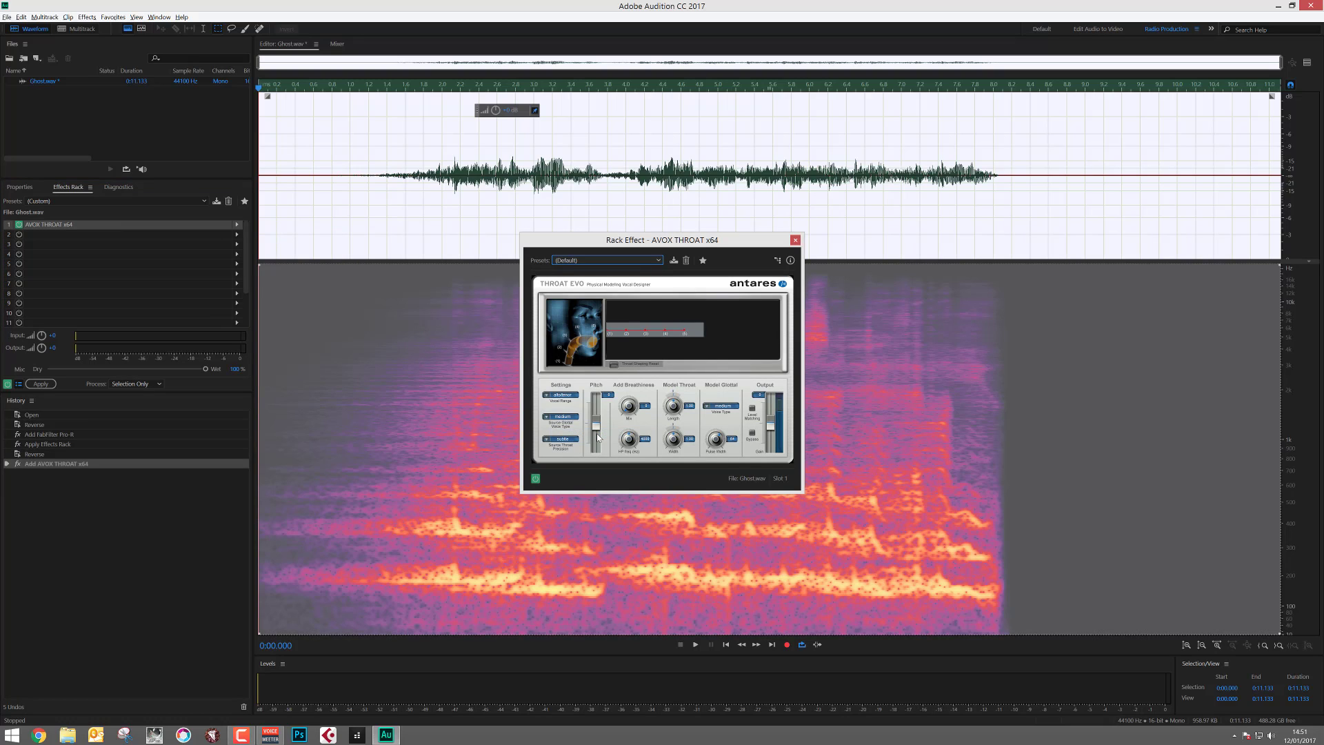
{"action": "left_click", "coordinate": [658, 261]}
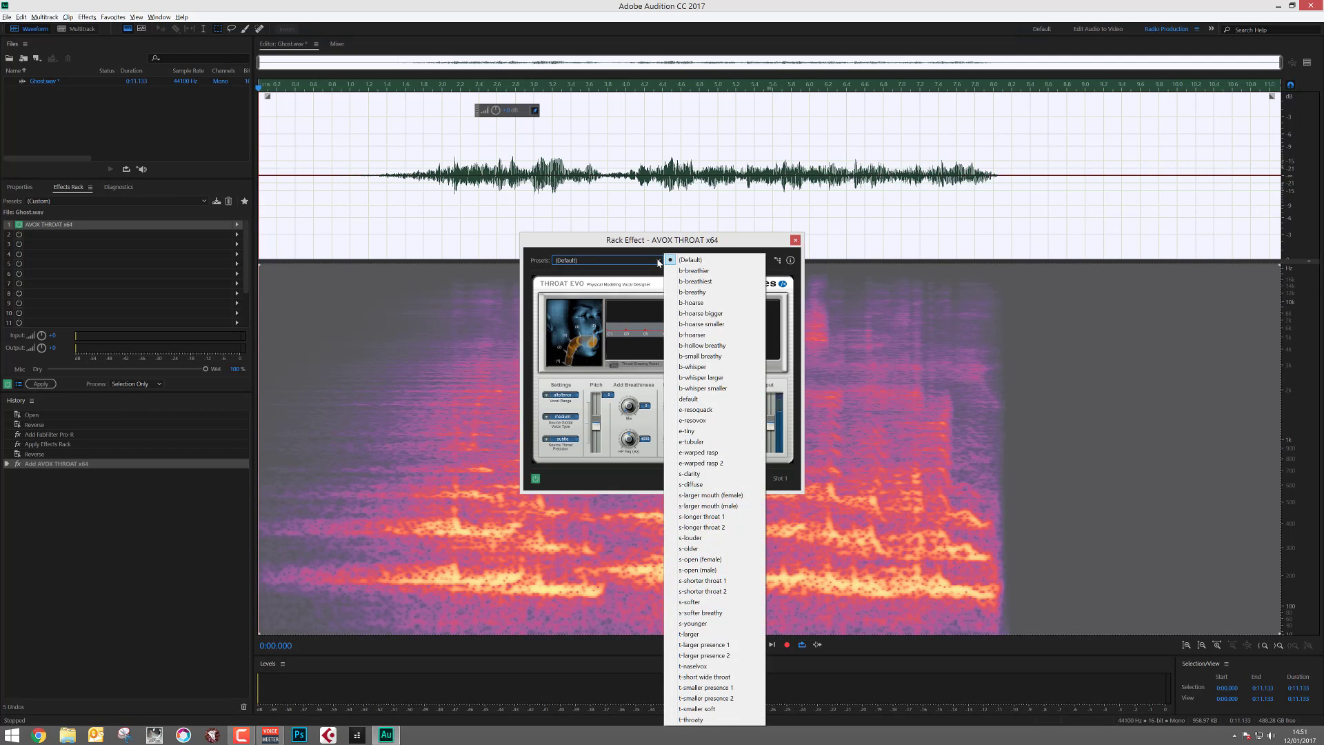
{"action": "left_click", "coordinate": [687, 283]}
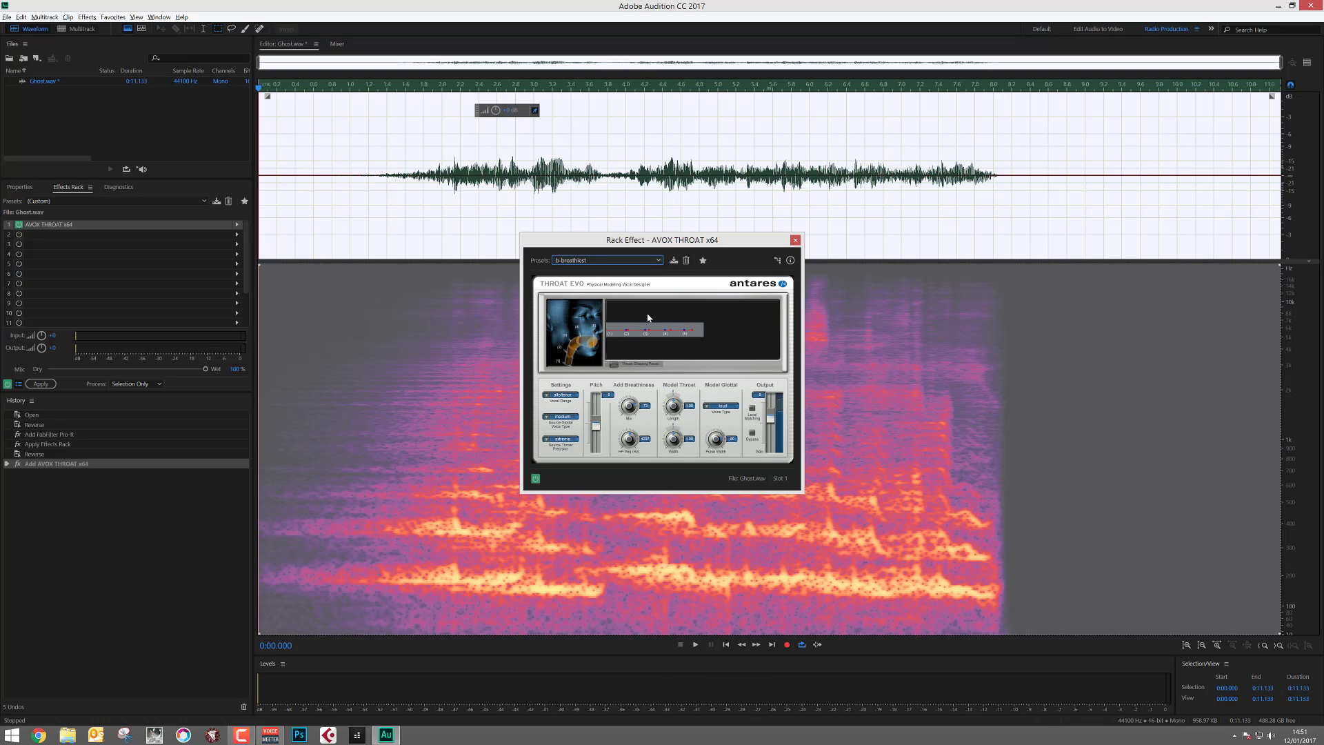
- While previewing, raise the throat Pitch and tweak Length, Width and Mix, then close AVOX THROAT
{"action": "left_click", "coordinate": [695, 644]}
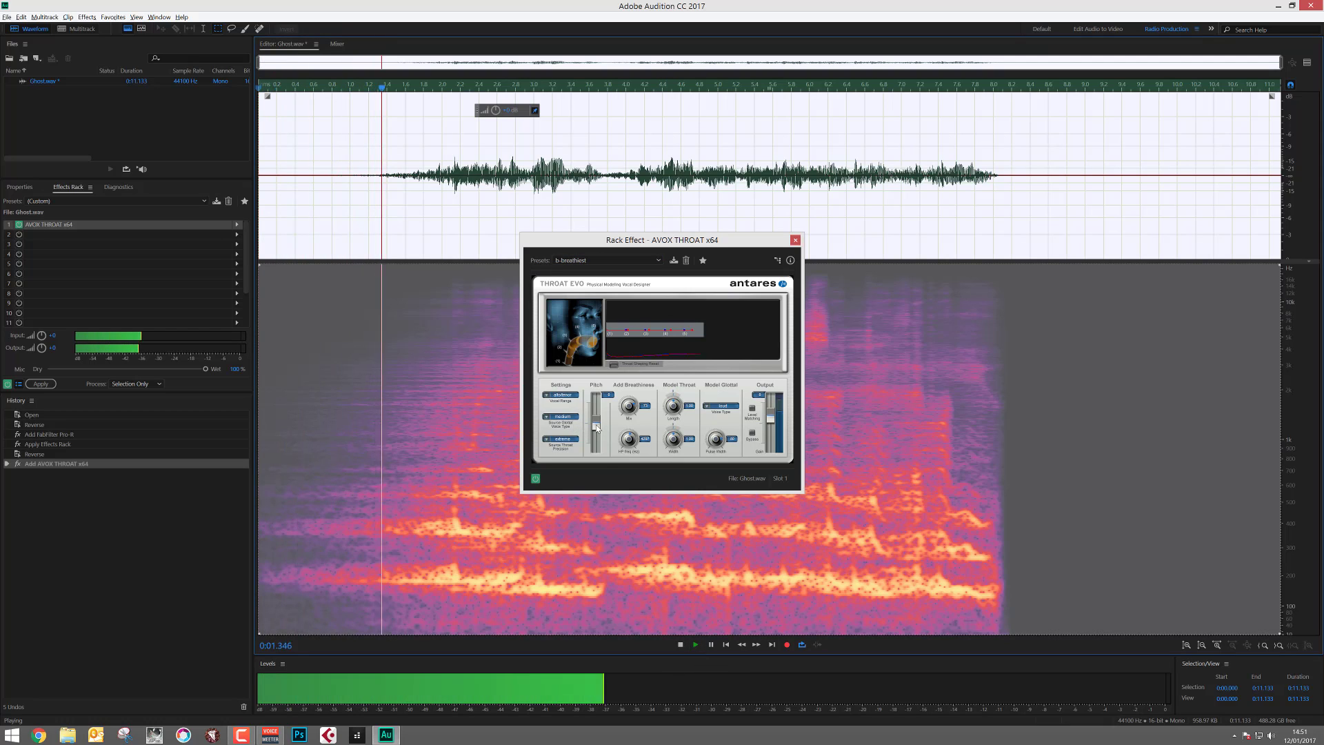
{"action": "left_click_drag", "start_coordinate": [598, 427], "coordinate": [597, 422]}
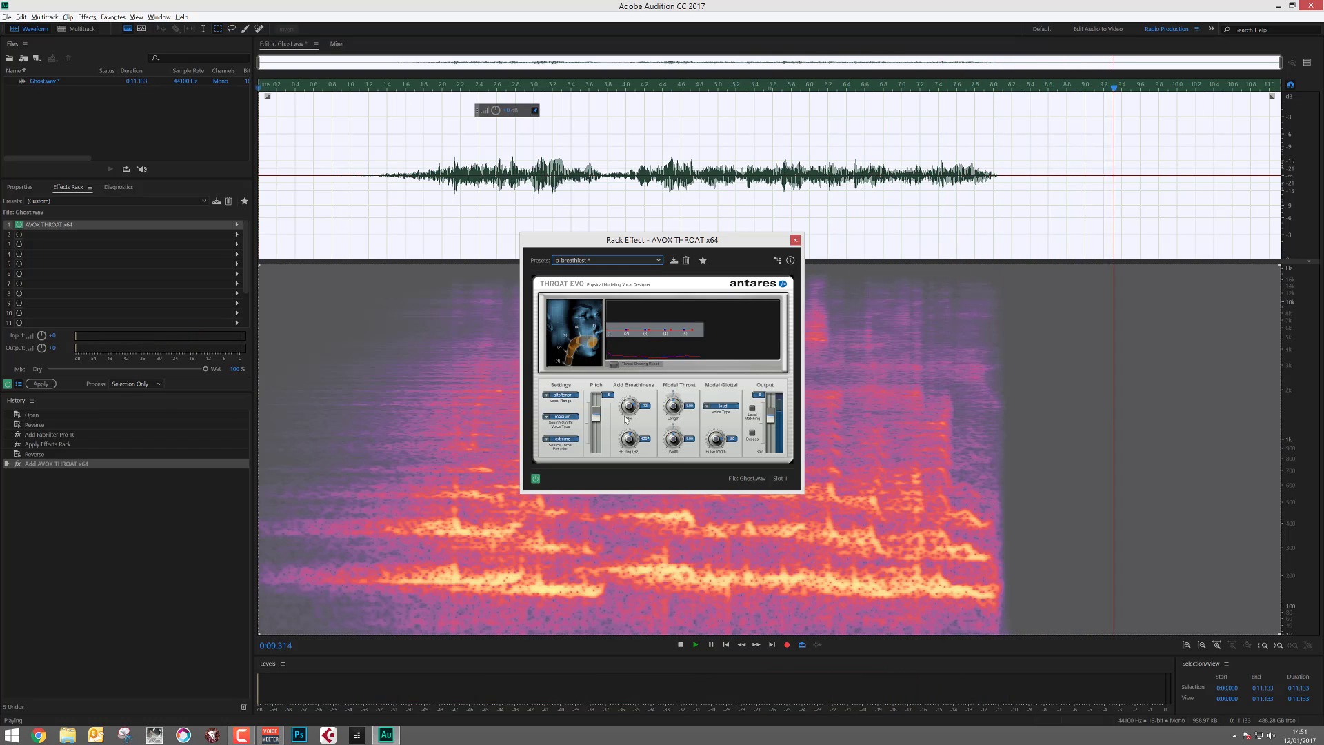
{"action": "scroll", "coordinate": [630, 411], "scroll_direction": "down", "scroll_amount": 5}
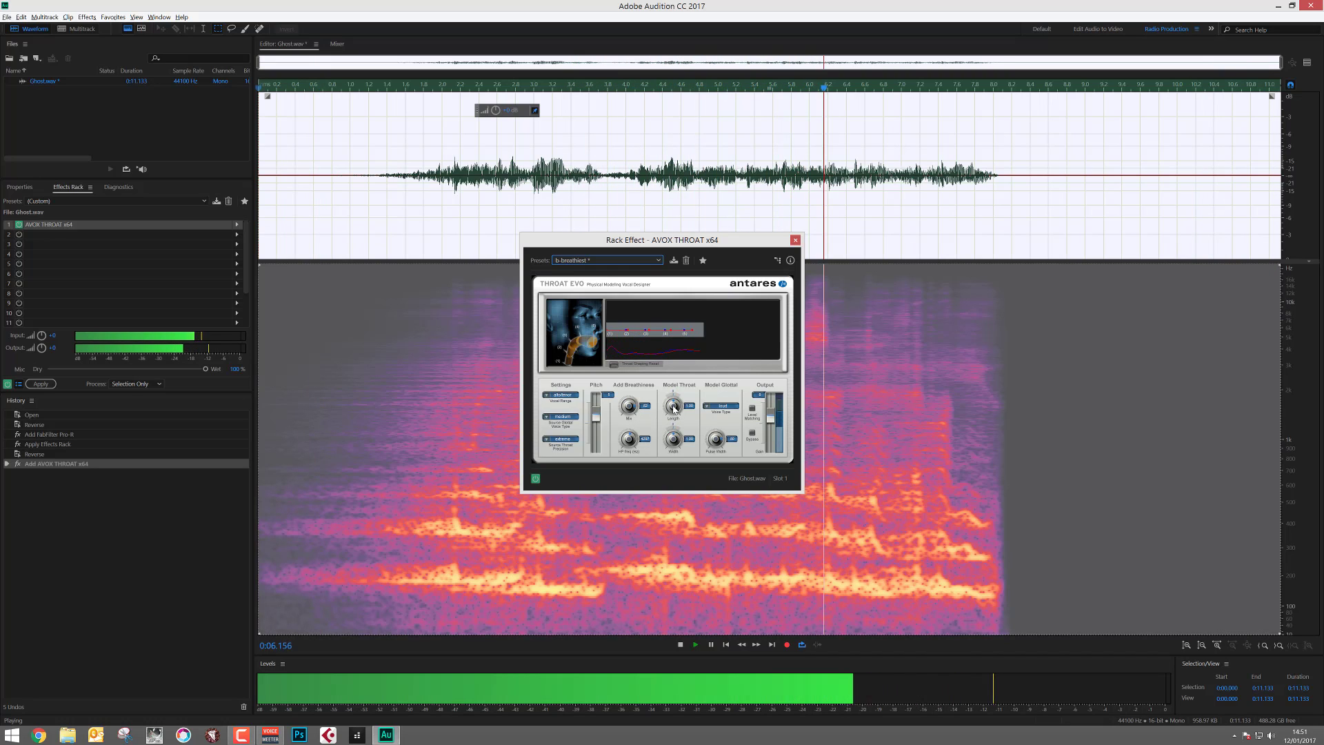
{"action": "scroll", "coordinate": [675, 408], "scroll_direction": "up", "scroll_amount": 5}
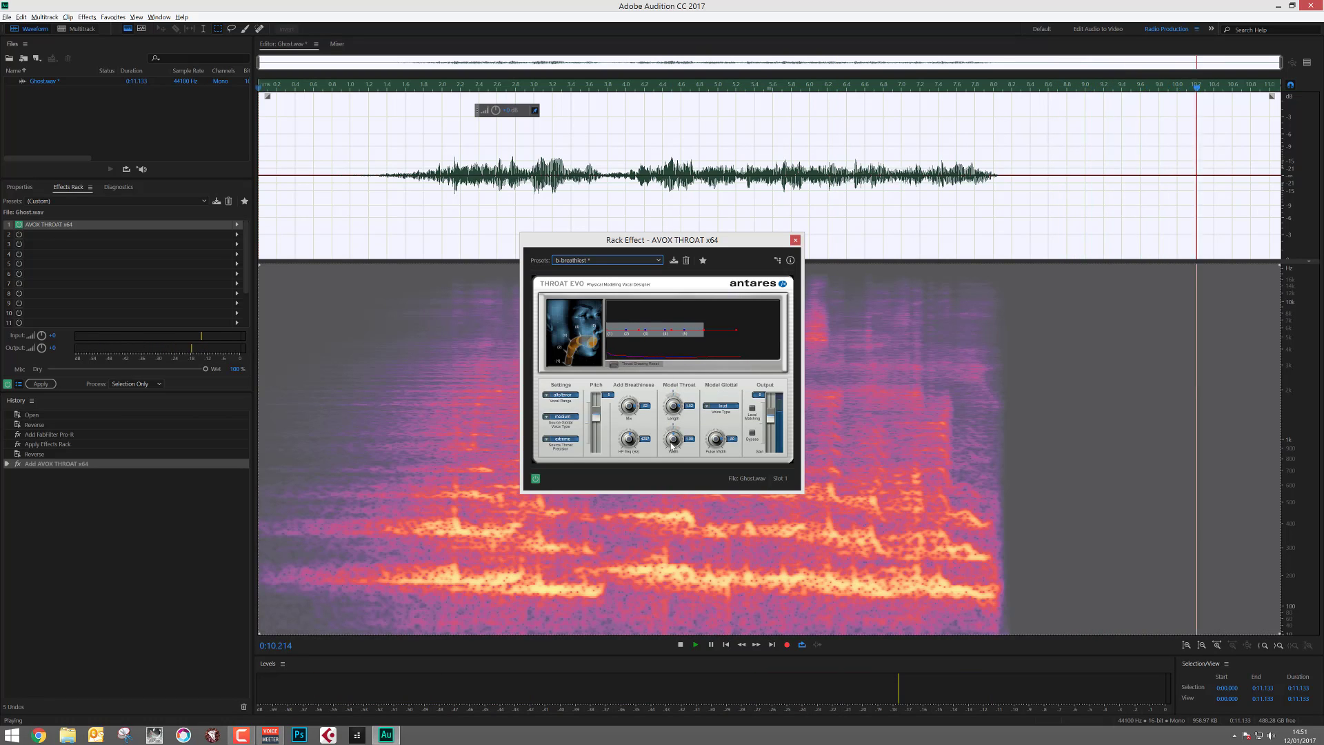
{"action": "scroll", "coordinate": [674, 441], "scroll_direction": "down", "scroll_amount": 4}
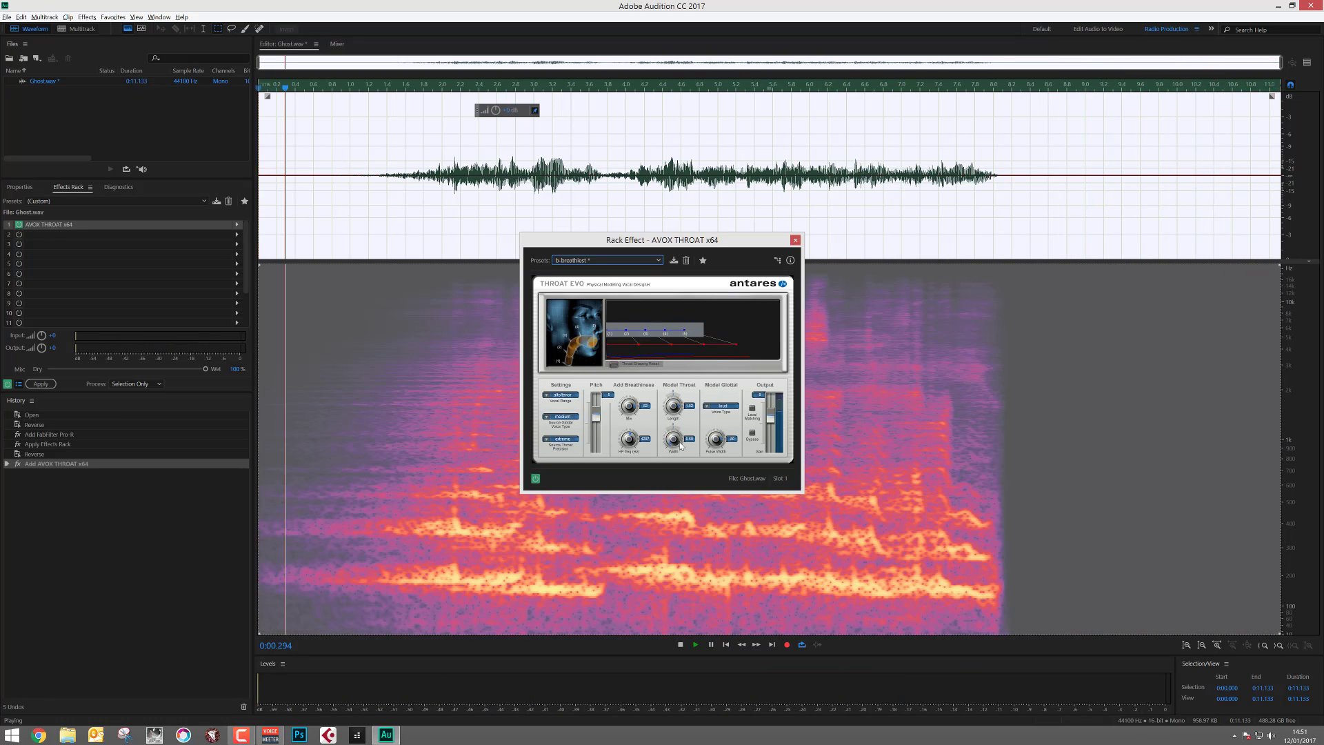
{"action": "scroll", "coordinate": [690, 440], "scroll_direction": "up", "scroll_amount": 2}
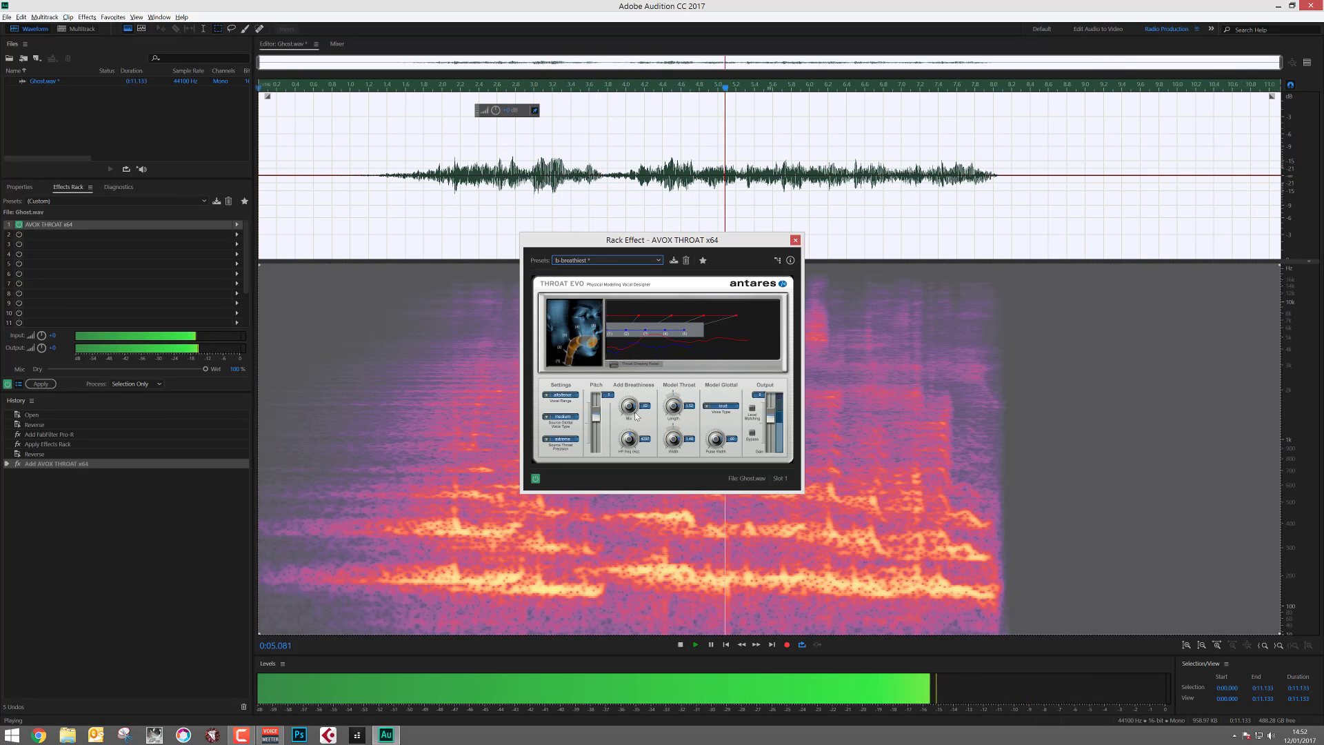
{"action": "scroll", "coordinate": [635, 416], "scroll_direction": "up", "scroll_amount": 3}
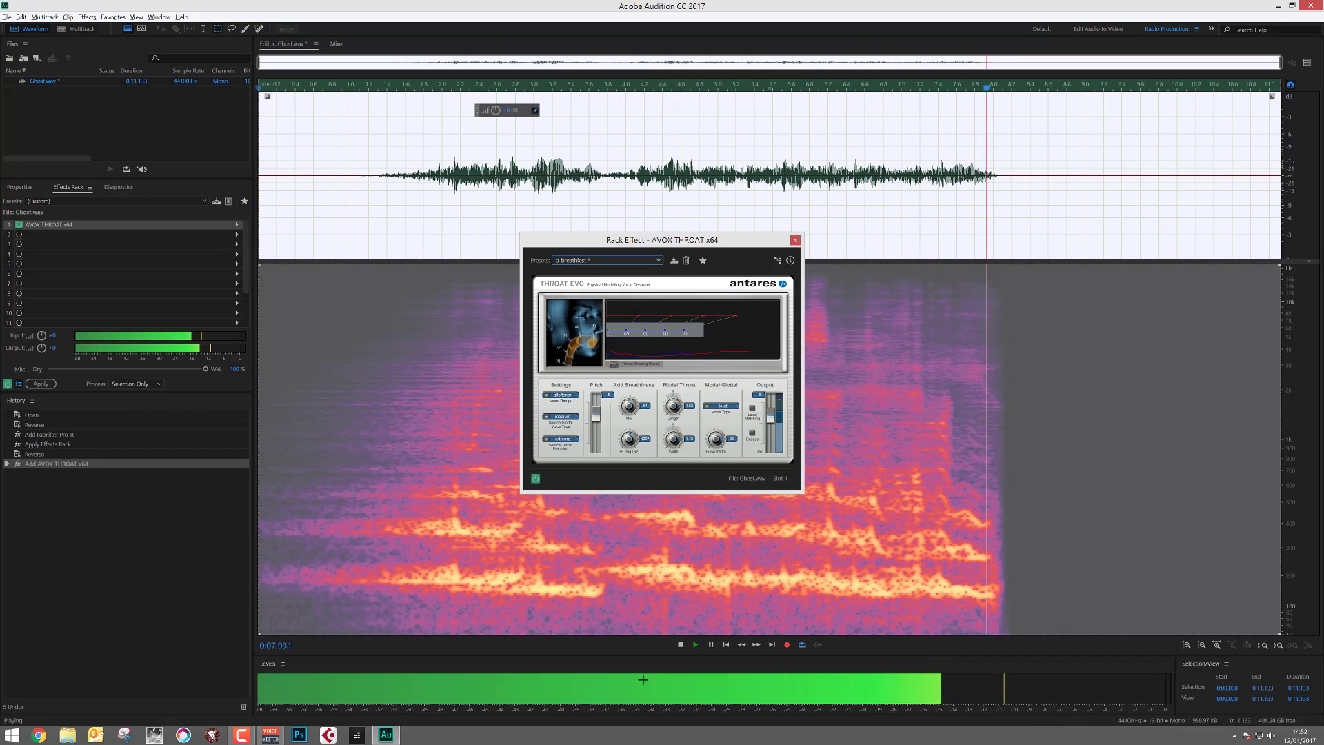
{"action": "left_click", "coordinate": [682, 646]}
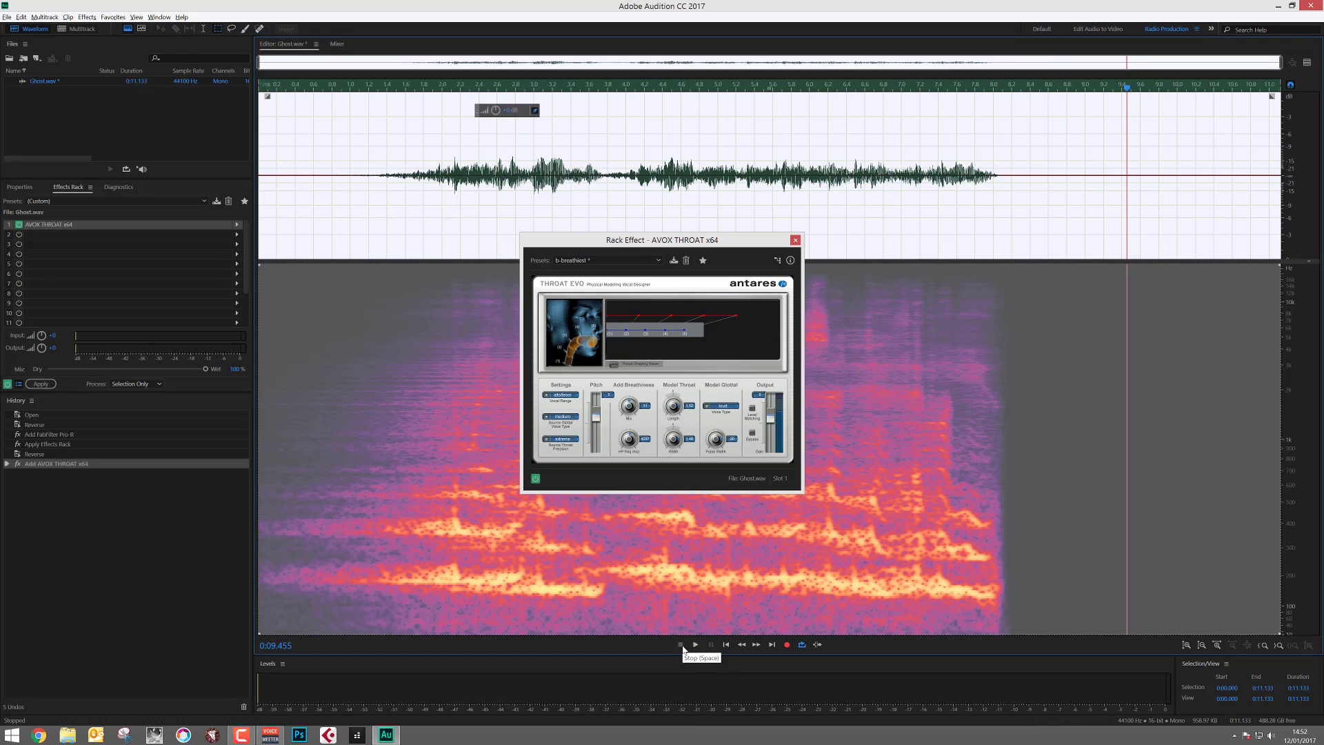
{"action": "left_click", "coordinate": [796, 241]}
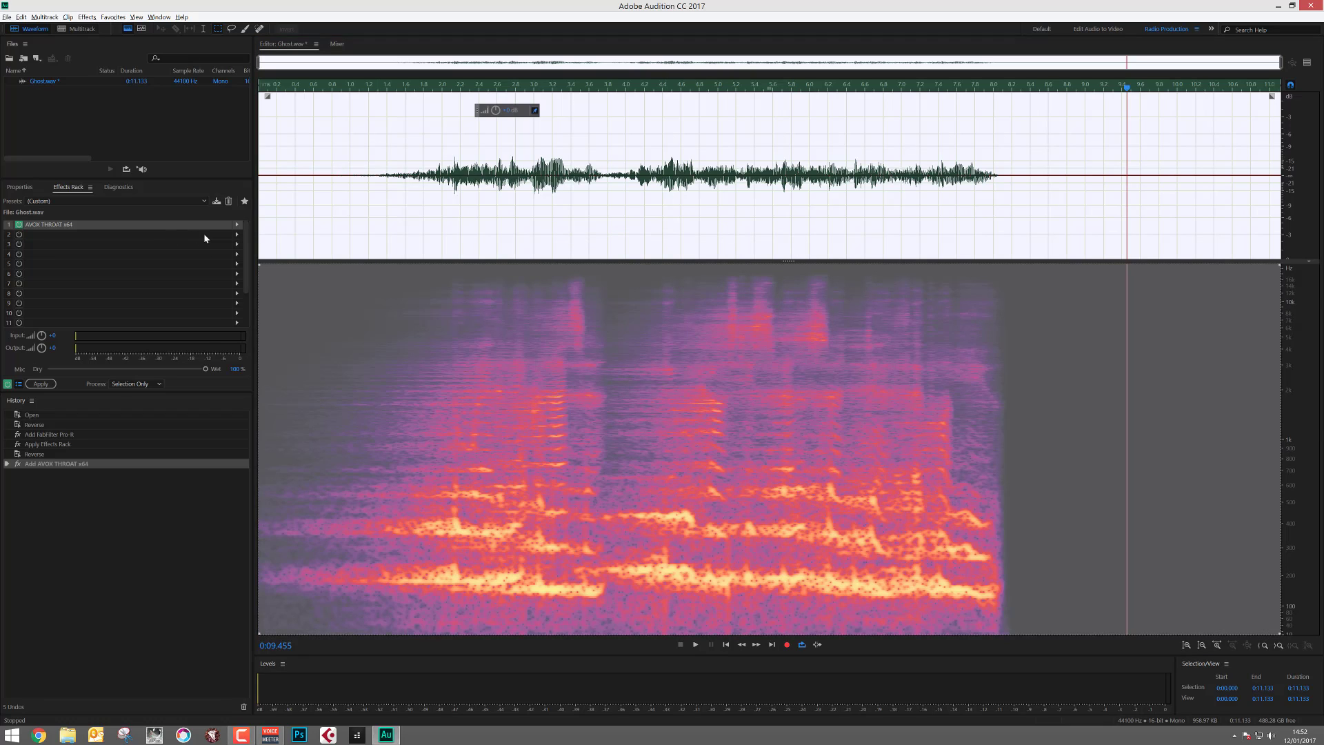
{"action": "left_click", "coordinate": [237, 235]}
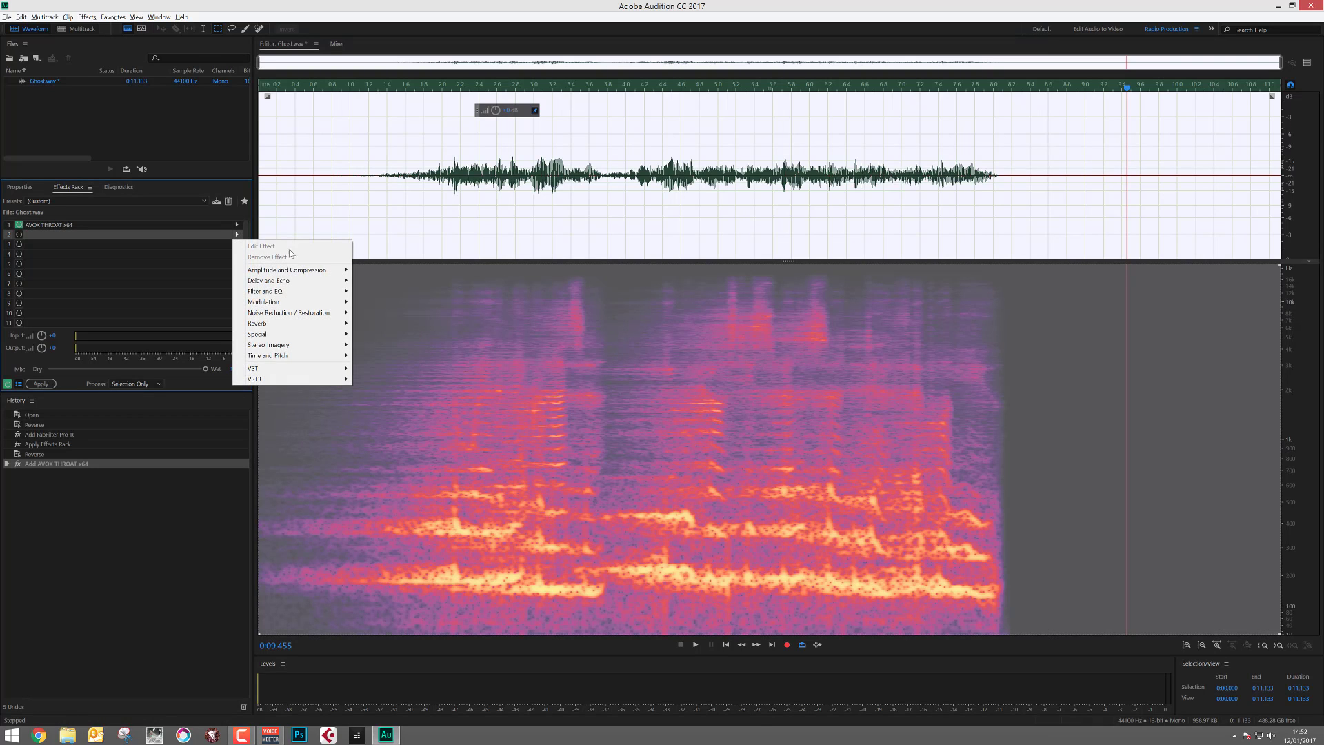
- Add AVOX MUTATOR x64 to rack slot 2 and preview it with Mutation raised to 11
{"action": "mouse_move", "coordinate": [300, 367]}
{"action": "mouse_move", "coordinate": [393, 371]}
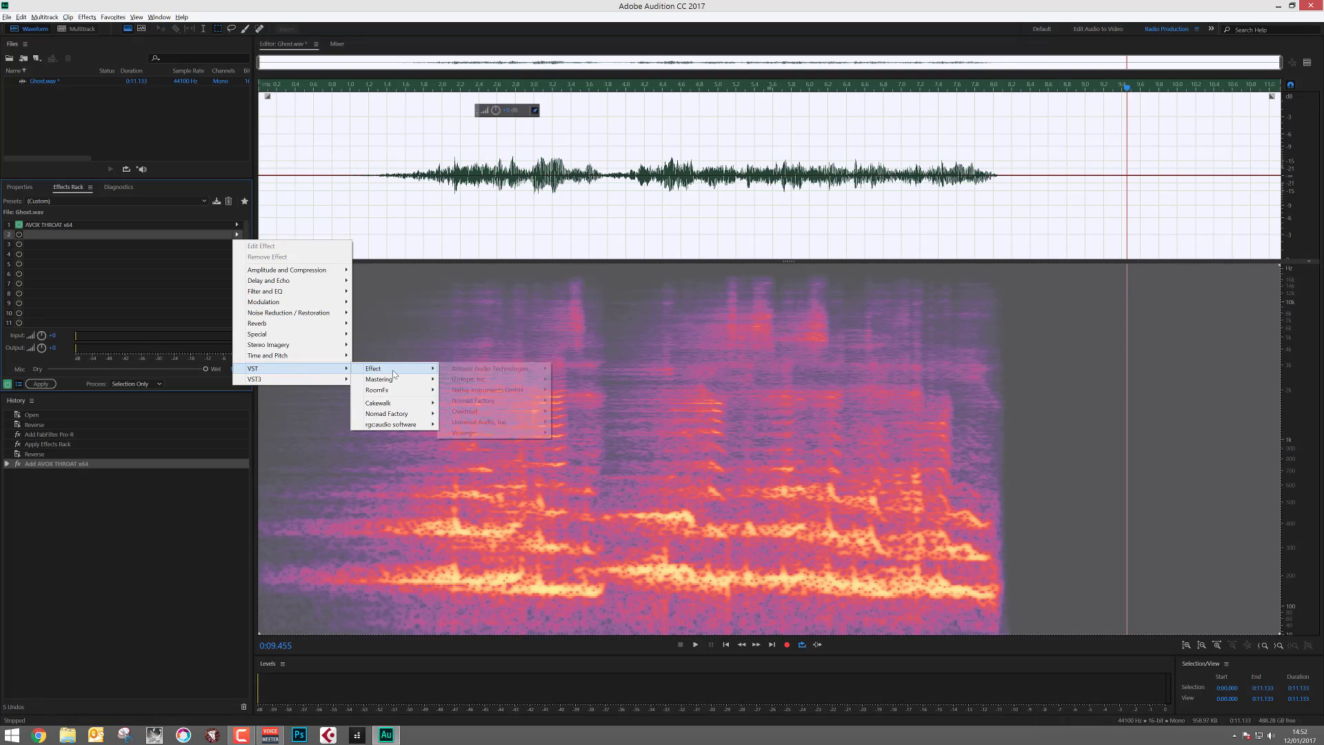
{"action": "mouse_move", "coordinate": [472, 373]}
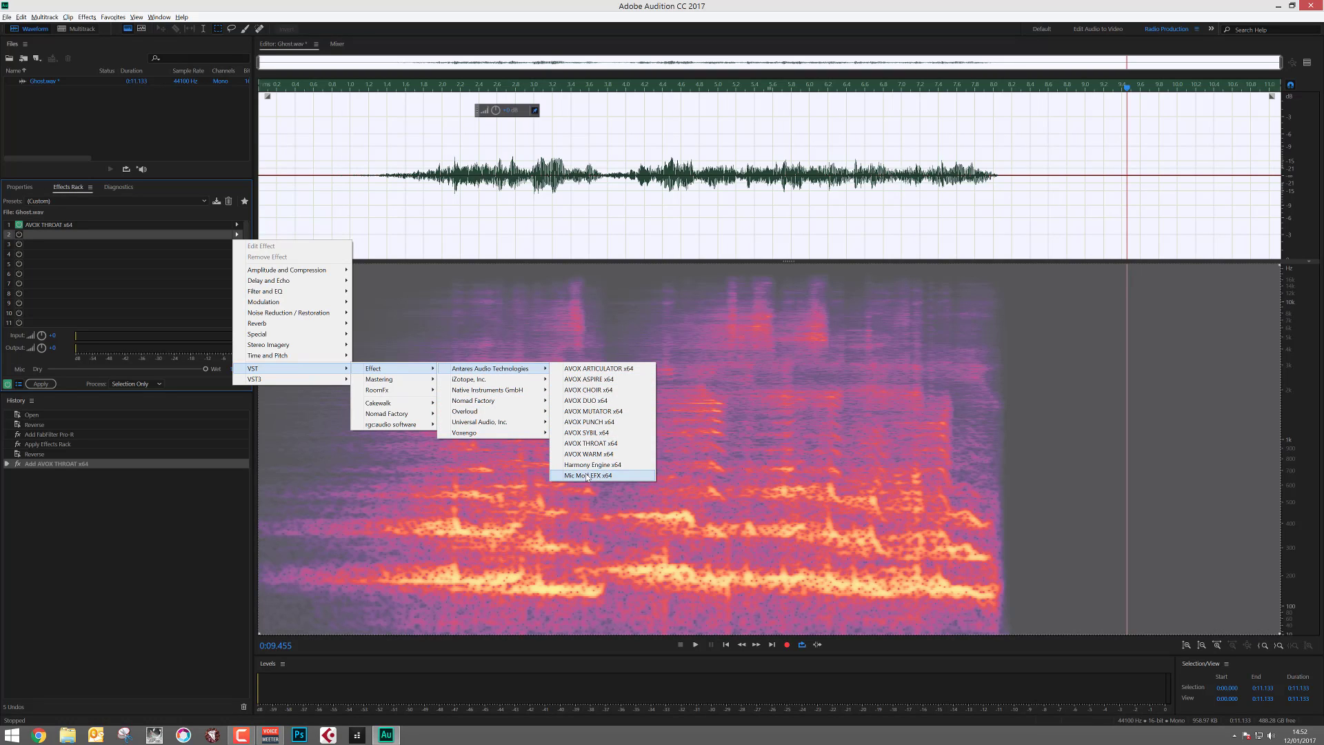
{"action": "left_click", "coordinate": [590, 412]}
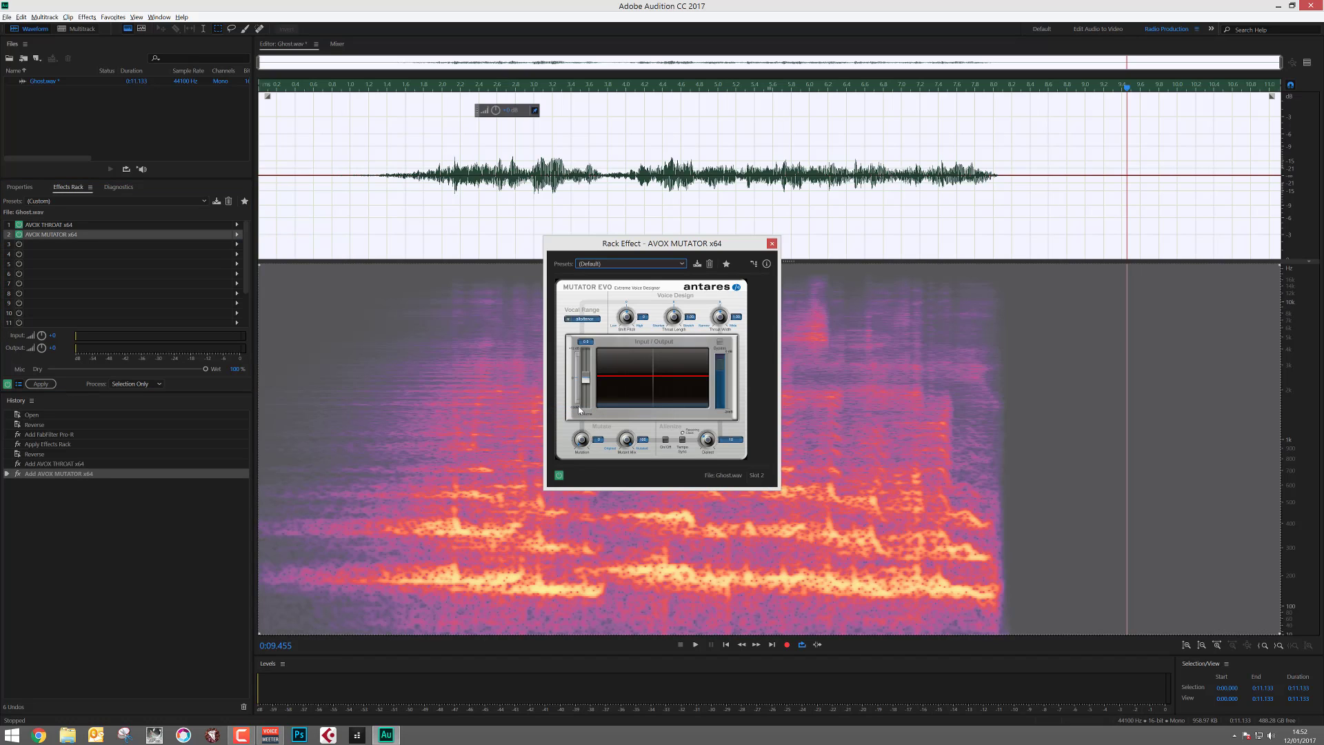
{"action": "left_click", "coordinate": [695, 646]}
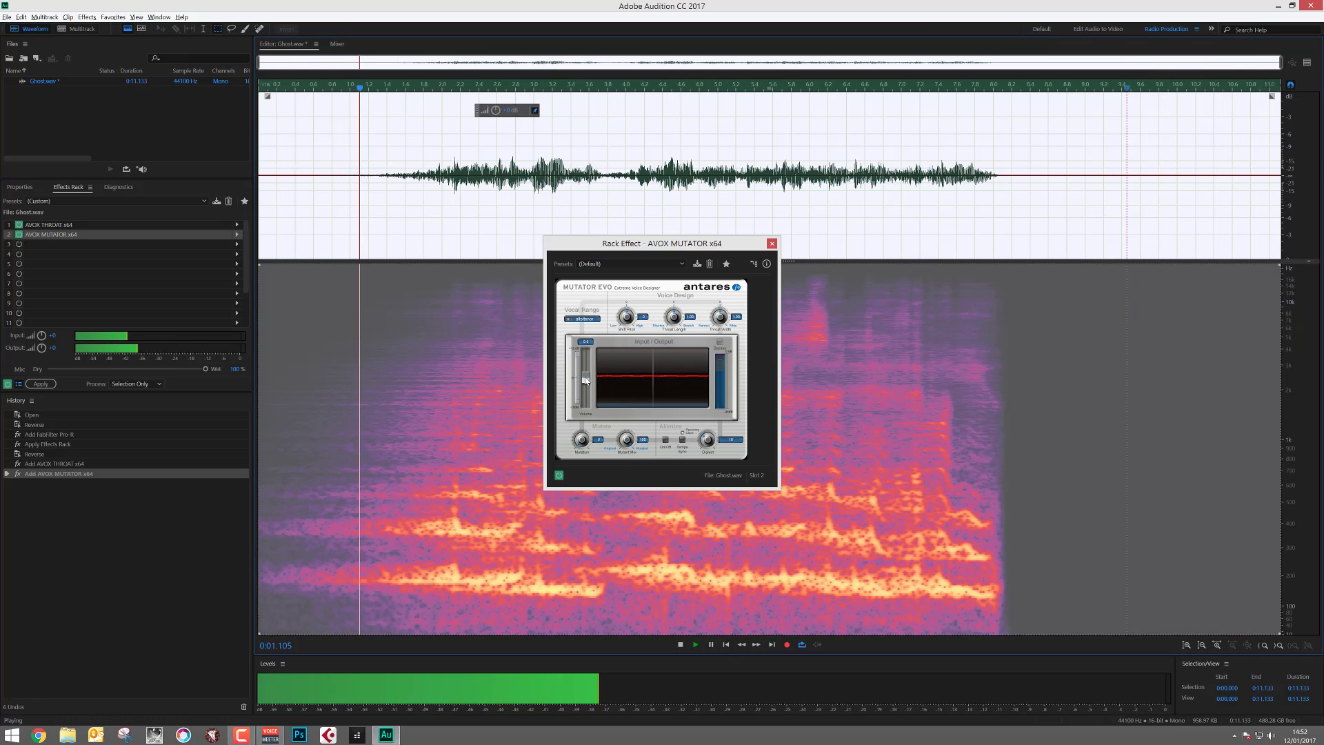
{"action": "left_click_drag", "start_coordinate": [581, 441], "coordinate": [616, 437]}
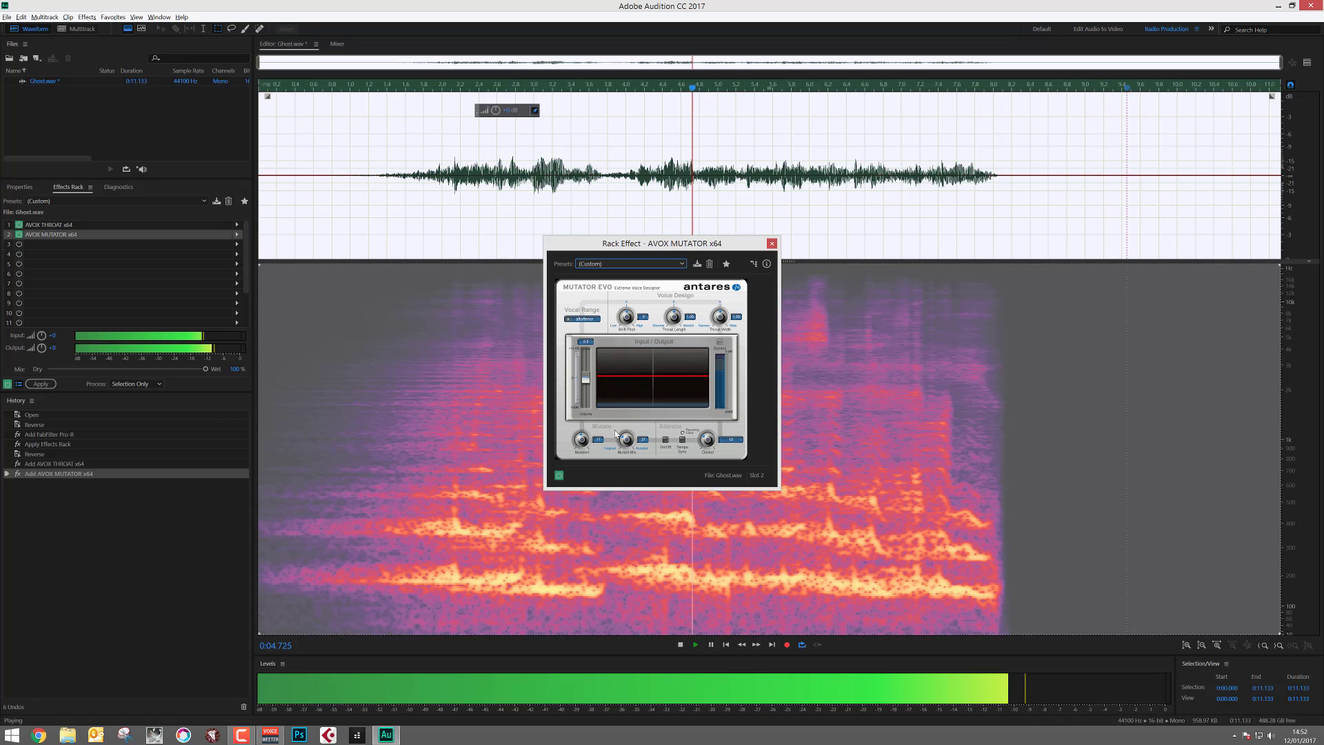
{"action": "key", "text": "Escape"}
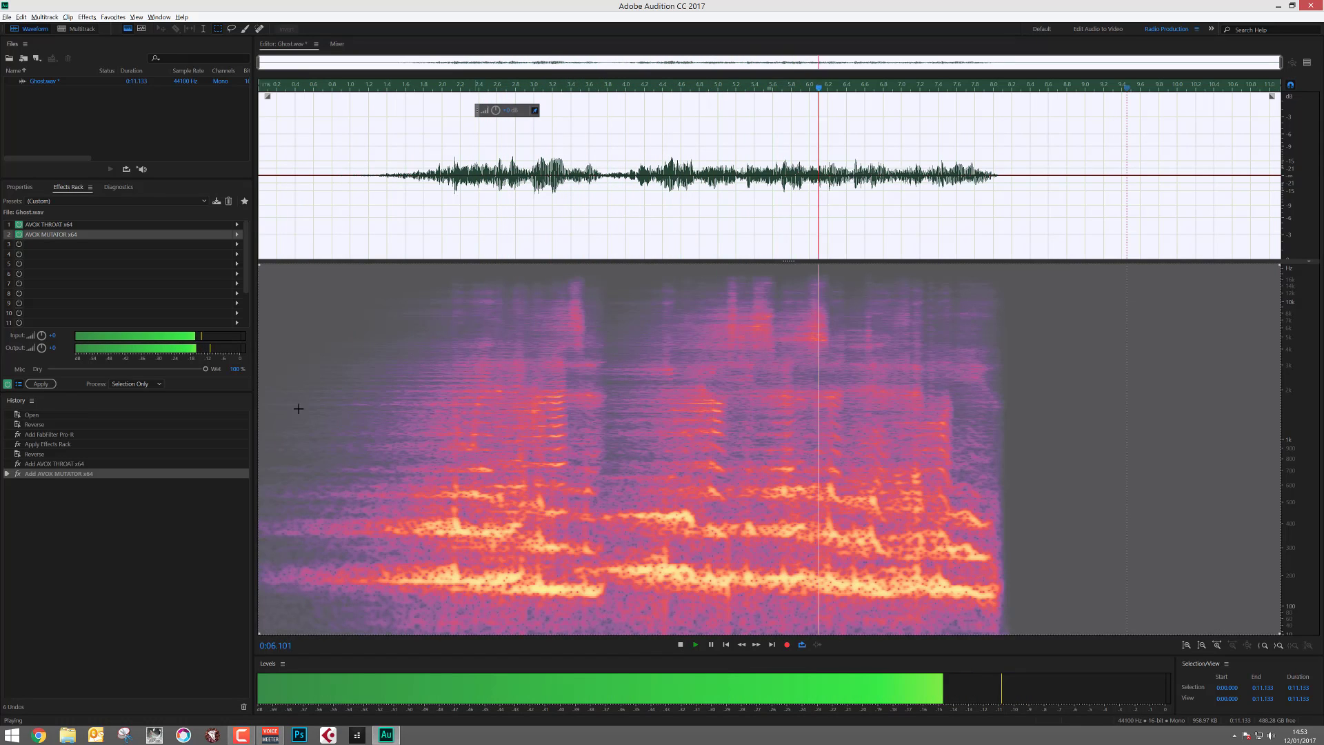
- Reopen the Mutator, lower Mutation to 7, close it and stop playback
{"action": "left_click", "coordinate": [235, 238]}
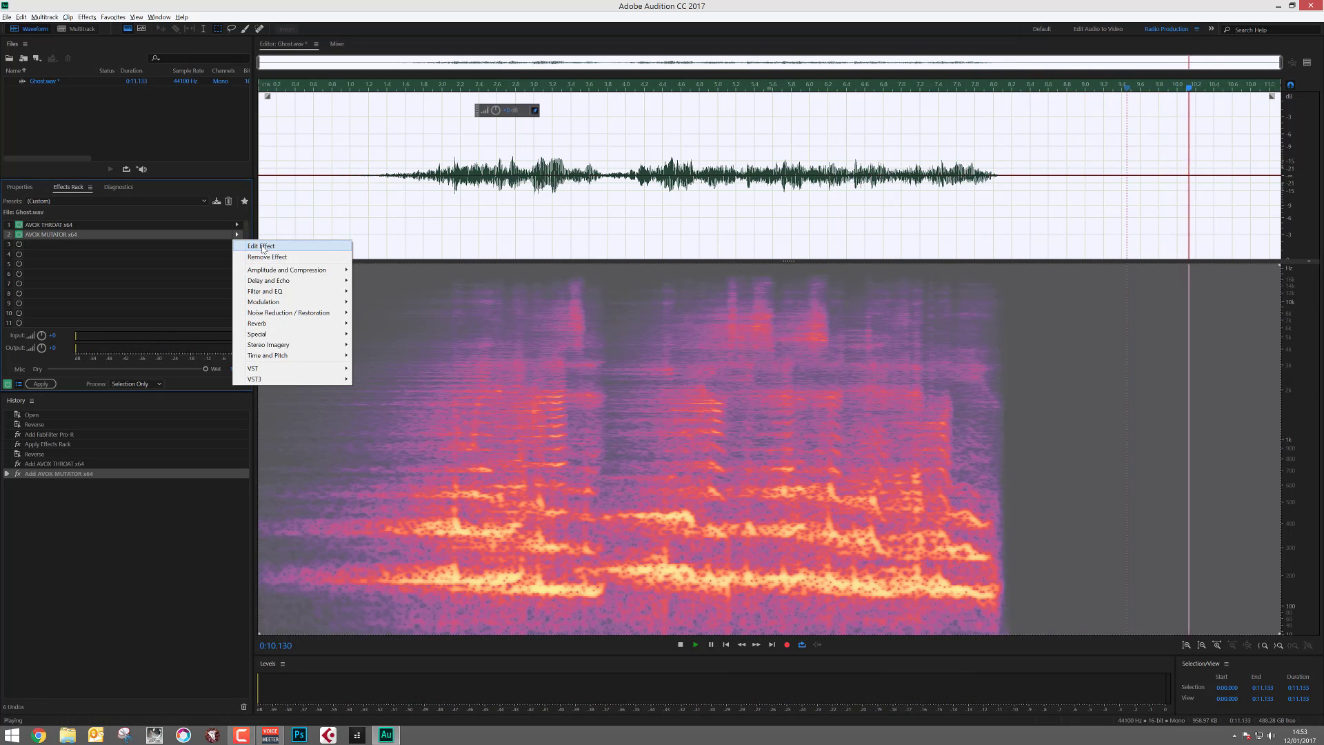
{"action": "left_click", "coordinate": [262, 247]}
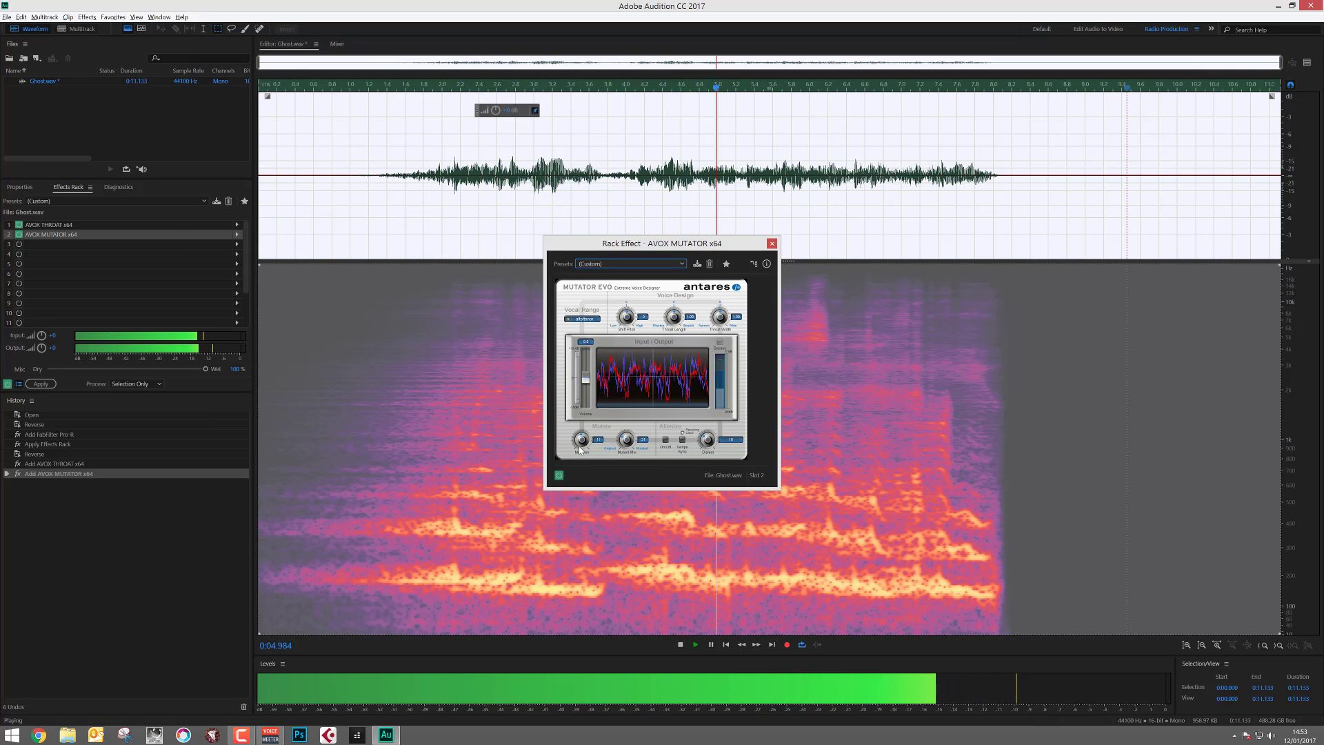
{"action": "left_click_drag", "start_coordinate": [580, 450], "coordinate": [577, 436]}
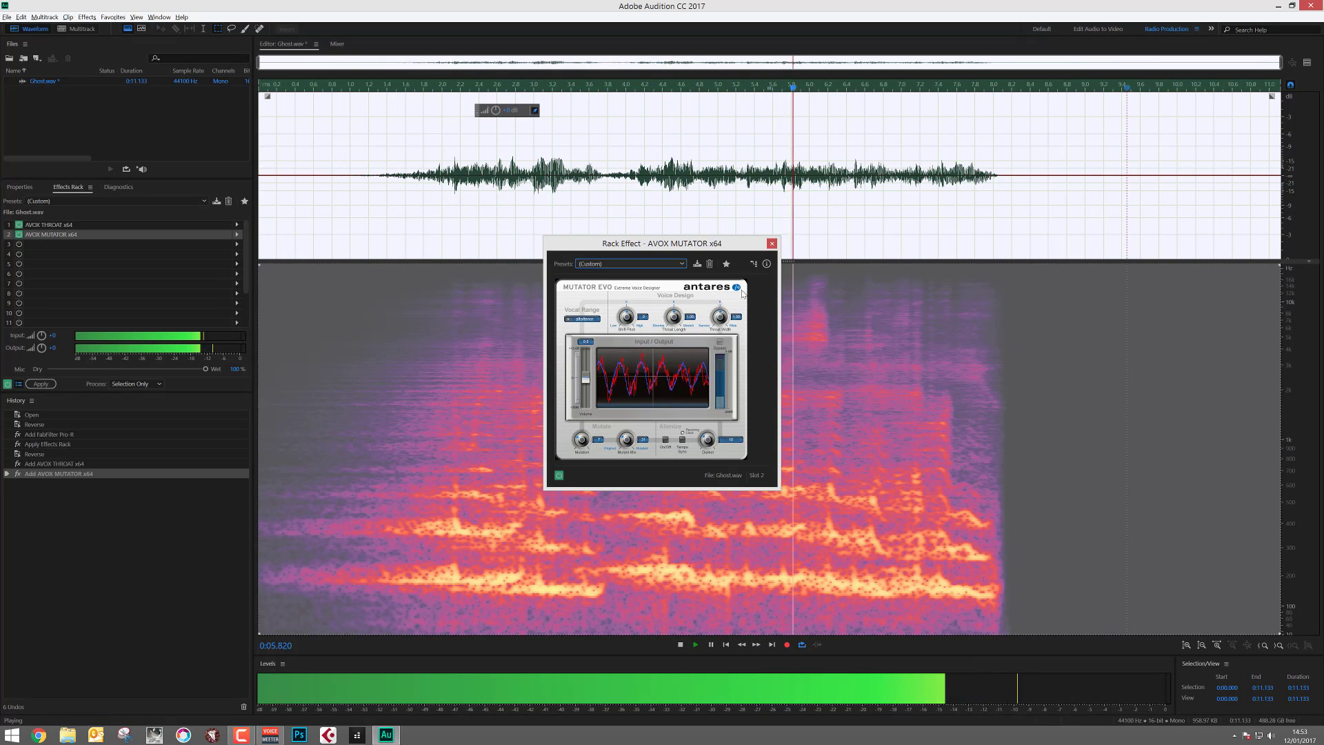
{"action": "left_click", "coordinate": [772, 244]}
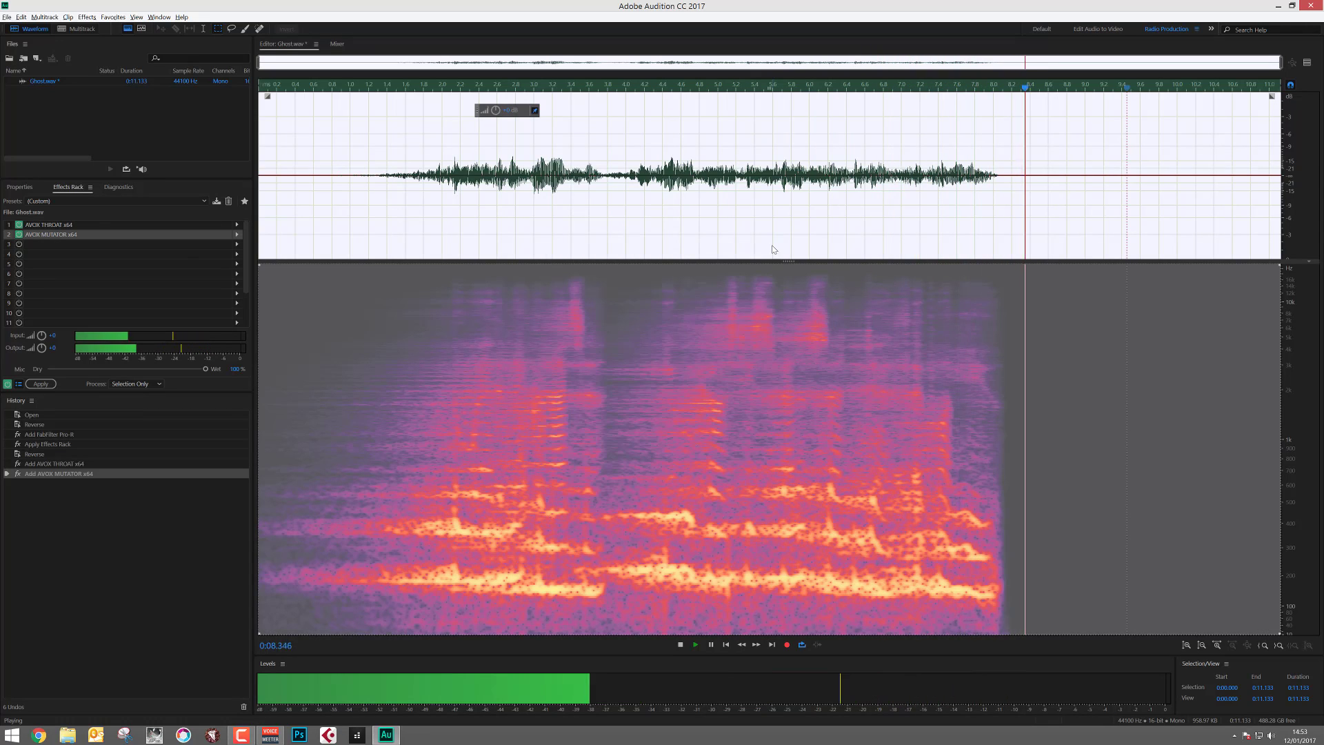
{"action": "left_click", "coordinate": [681, 645]}
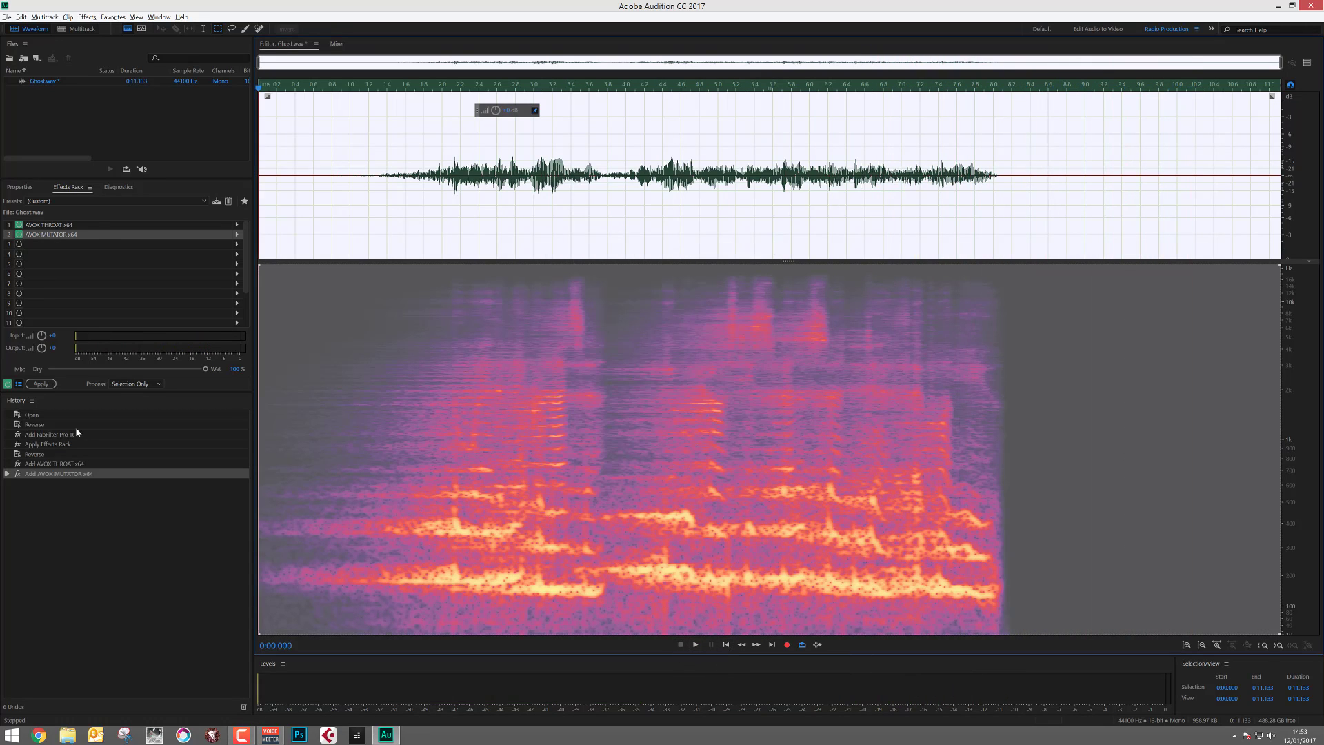
- Insert FabFilter Pro-R from VST3 > Reverb into rack slot 3
{"action": "left_click", "coordinate": [237, 245]}
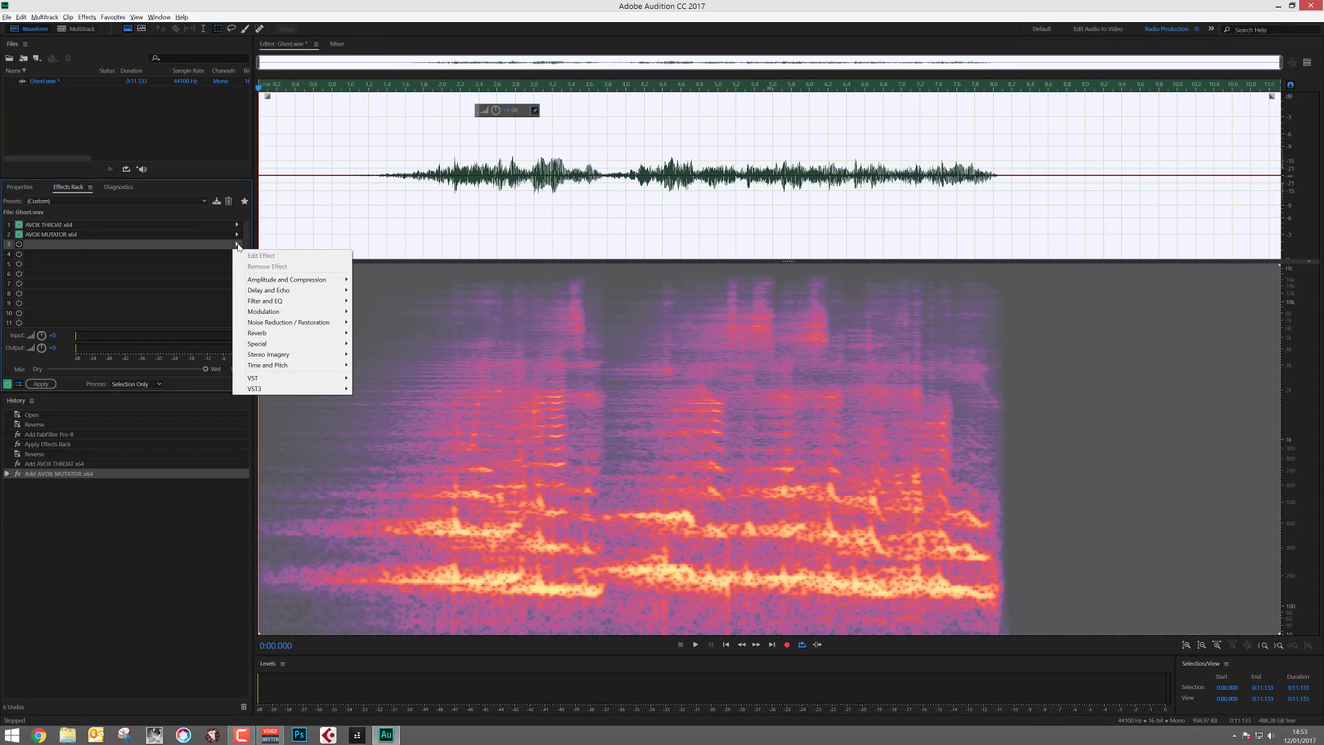
{"action": "mouse_move", "coordinate": [314, 389]}
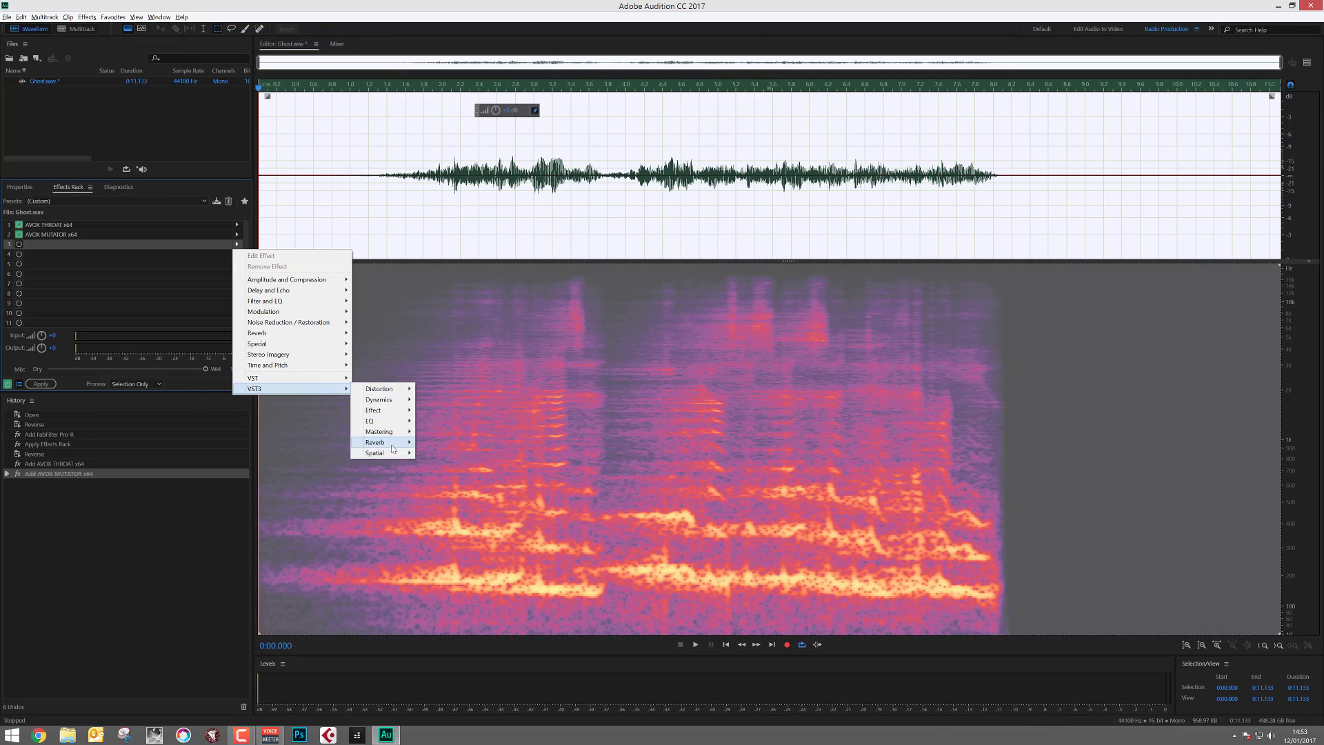
{"action": "left_click", "coordinate": [447, 442]}
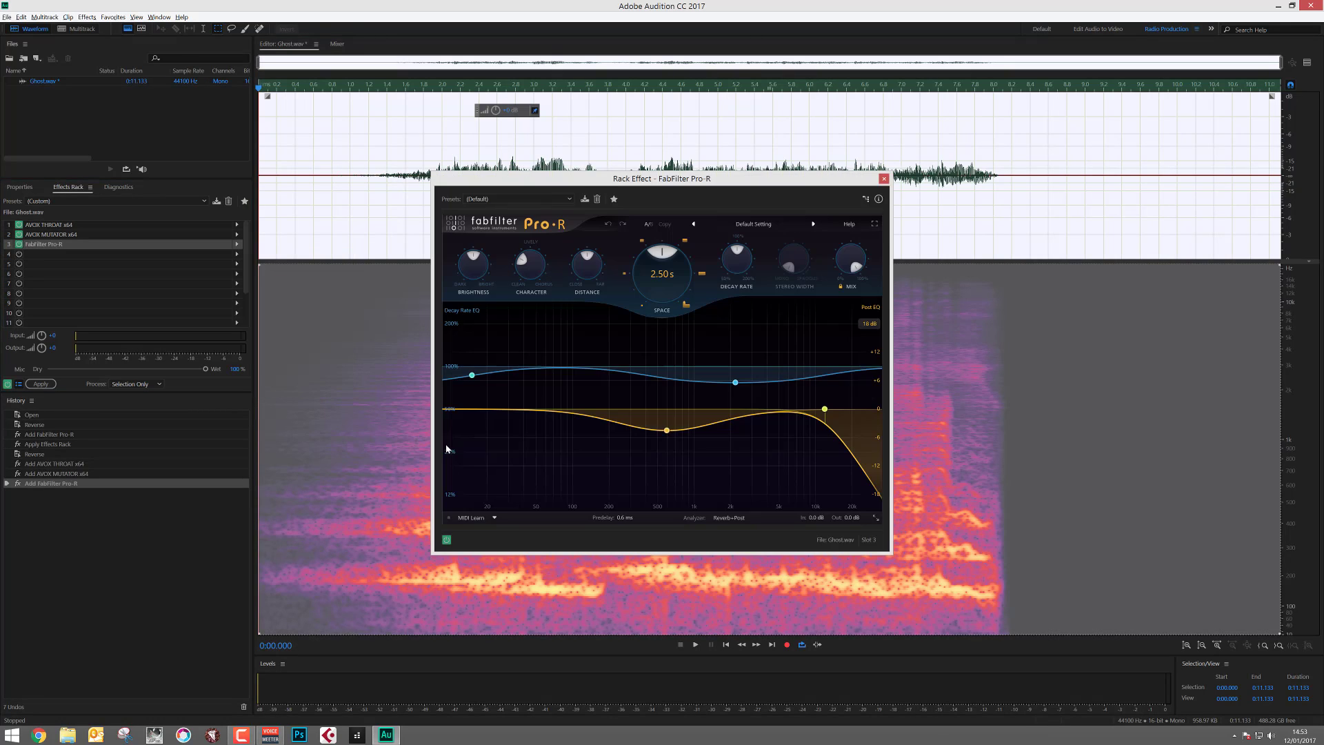
- Load the Very Large > Resonator preset and turn the Space knob down to 4.49 s
{"action": "left_click", "coordinate": [756, 225]}
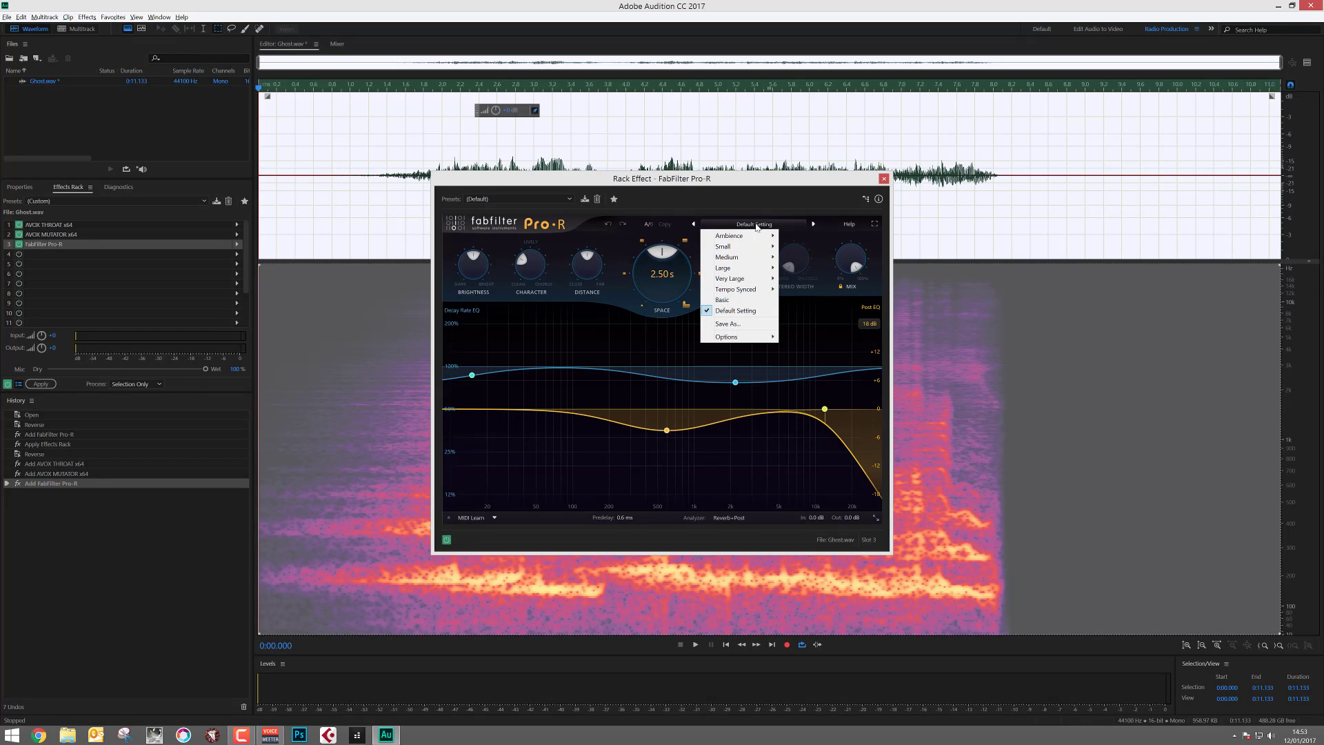
{"action": "mouse_move", "coordinate": [739, 279]}
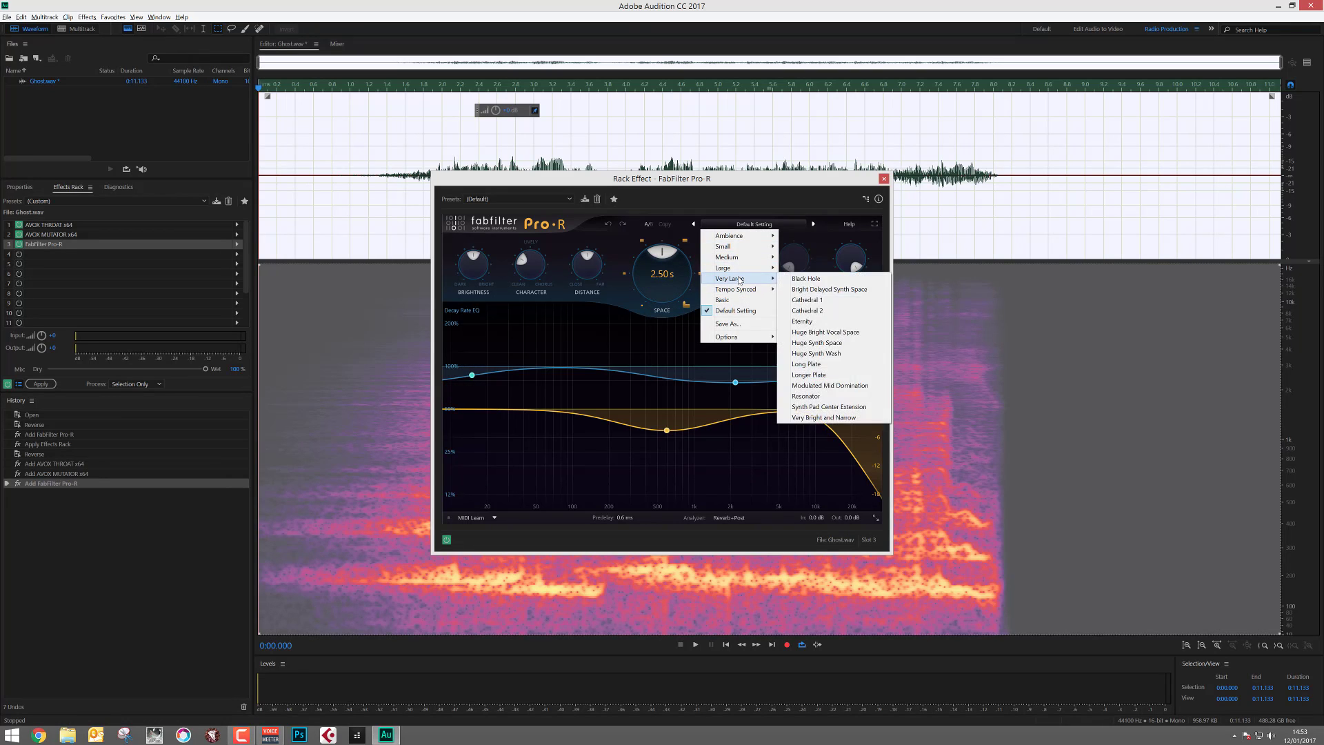
{"action": "left_click", "coordinate": [814, 397]}
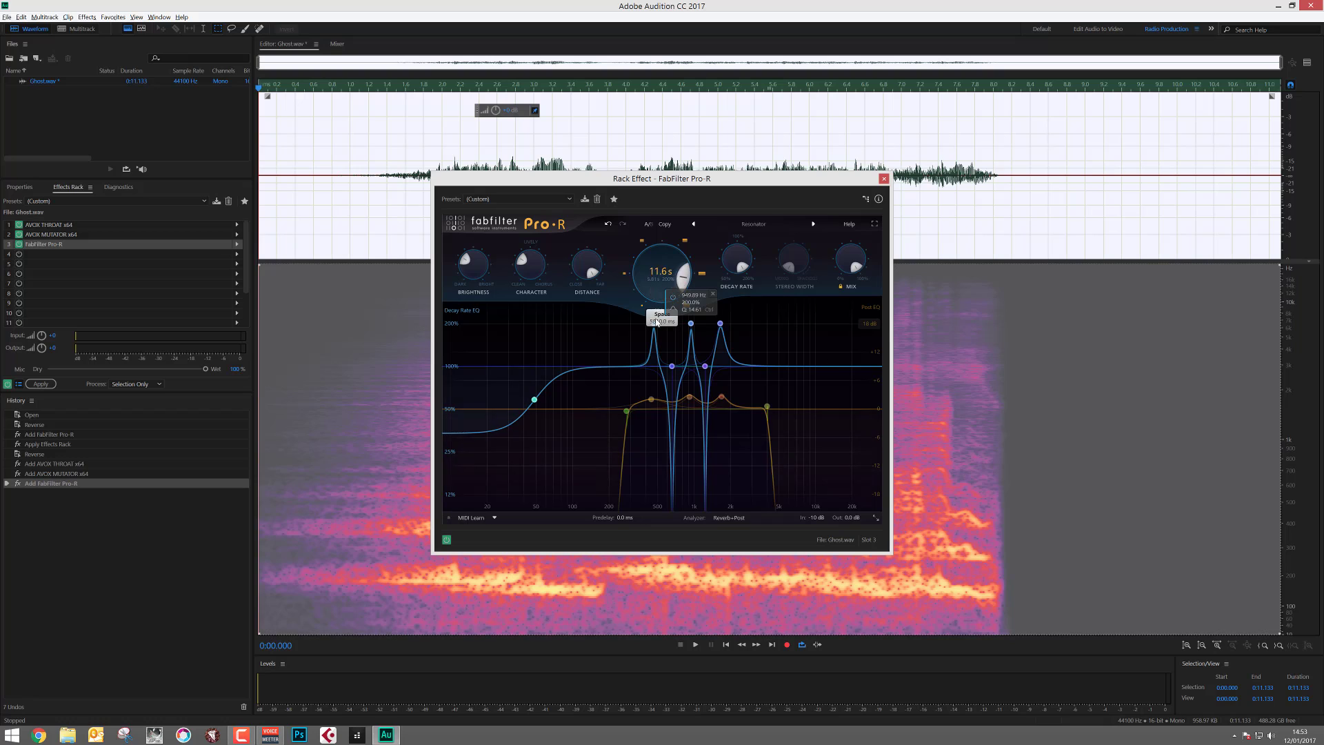
{"action": "left_click_drag", "start_coordinate": [656, 321], "coordinate": [660, 336]}
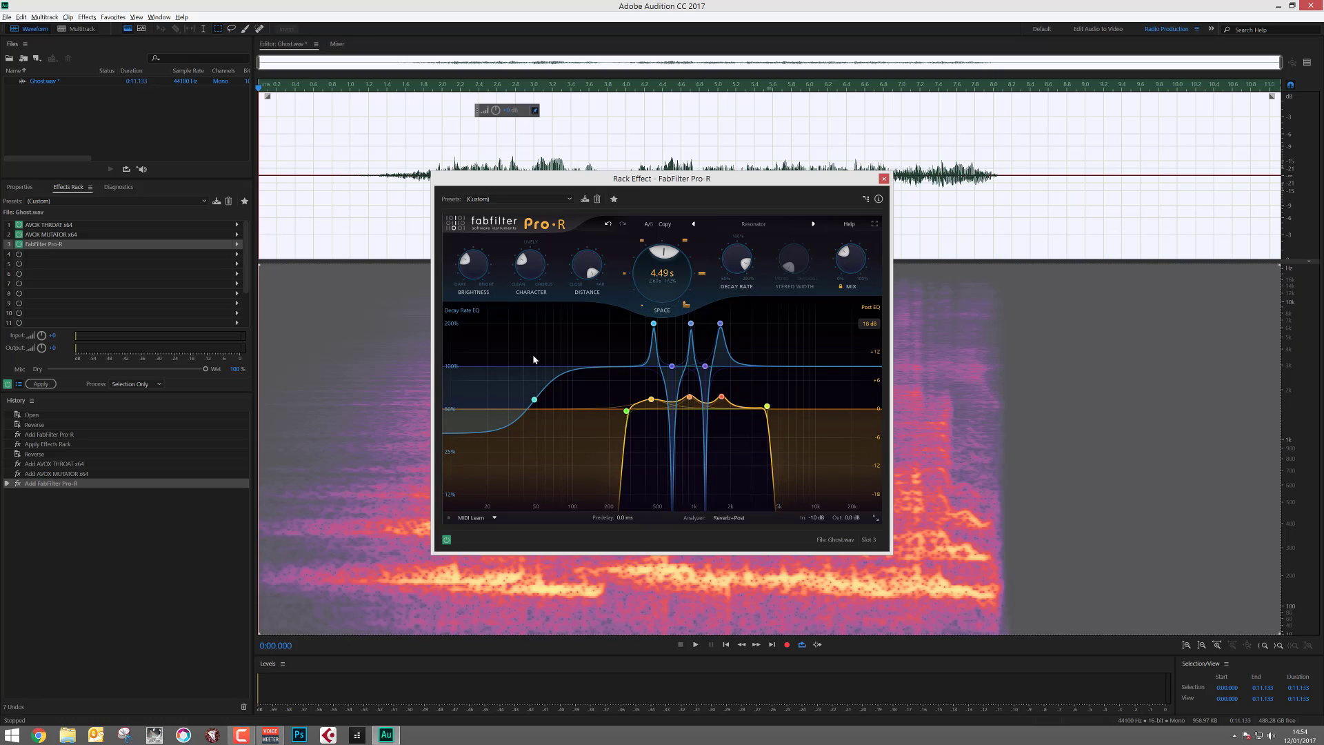
- During playback, nudge the Pro-R Mix slightly higher and set its Space to 8.14 s
{"action": "left_click", "coordinate": [697, 645]}
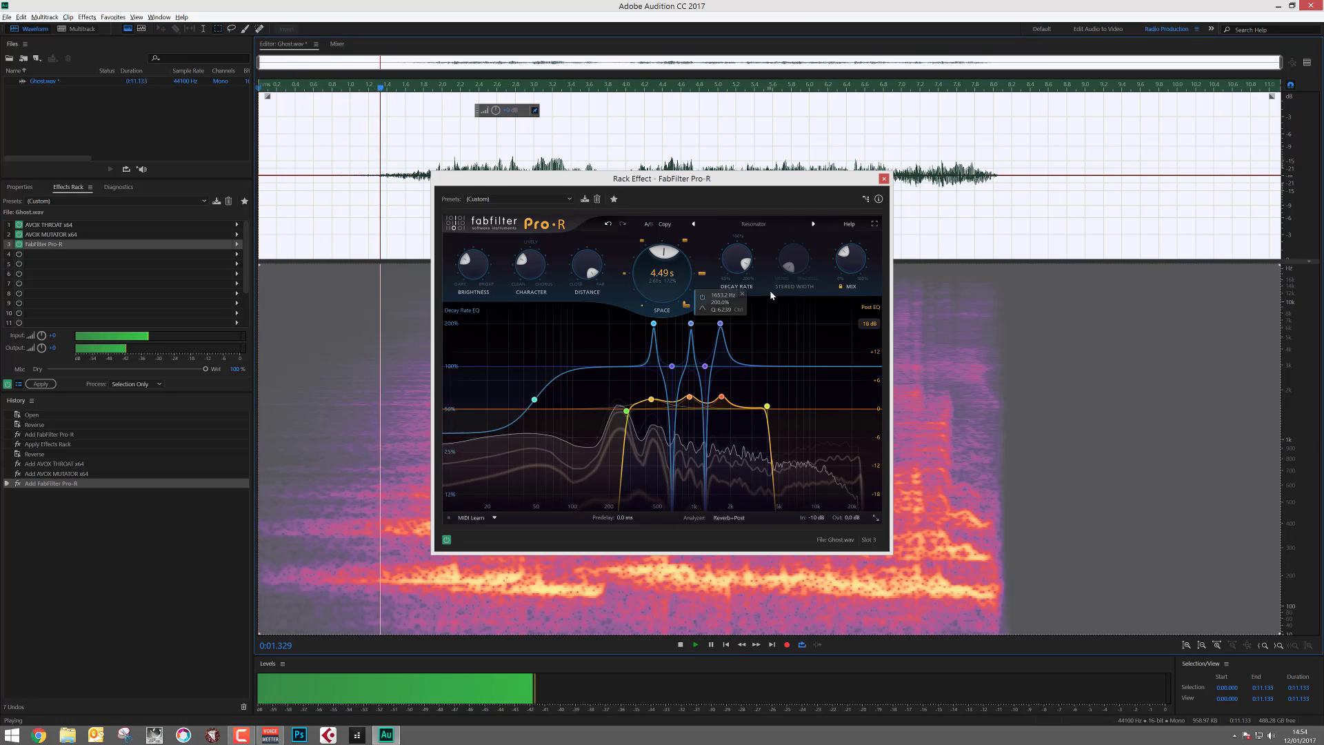
{"action": "mouse_move", "coordinate": [846, 260]}
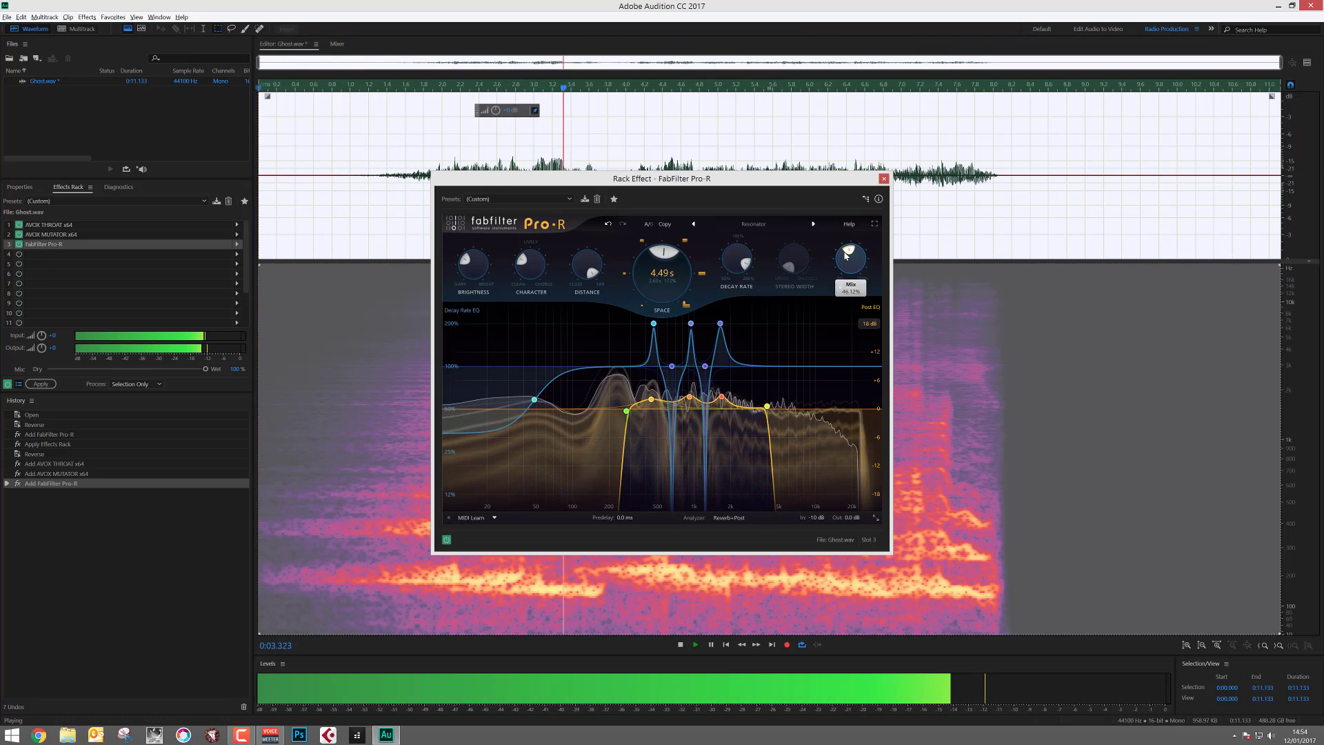
{"action": "left_click_drag", "start_coordinate": [847, 259], "coordinate": [842, 268]}
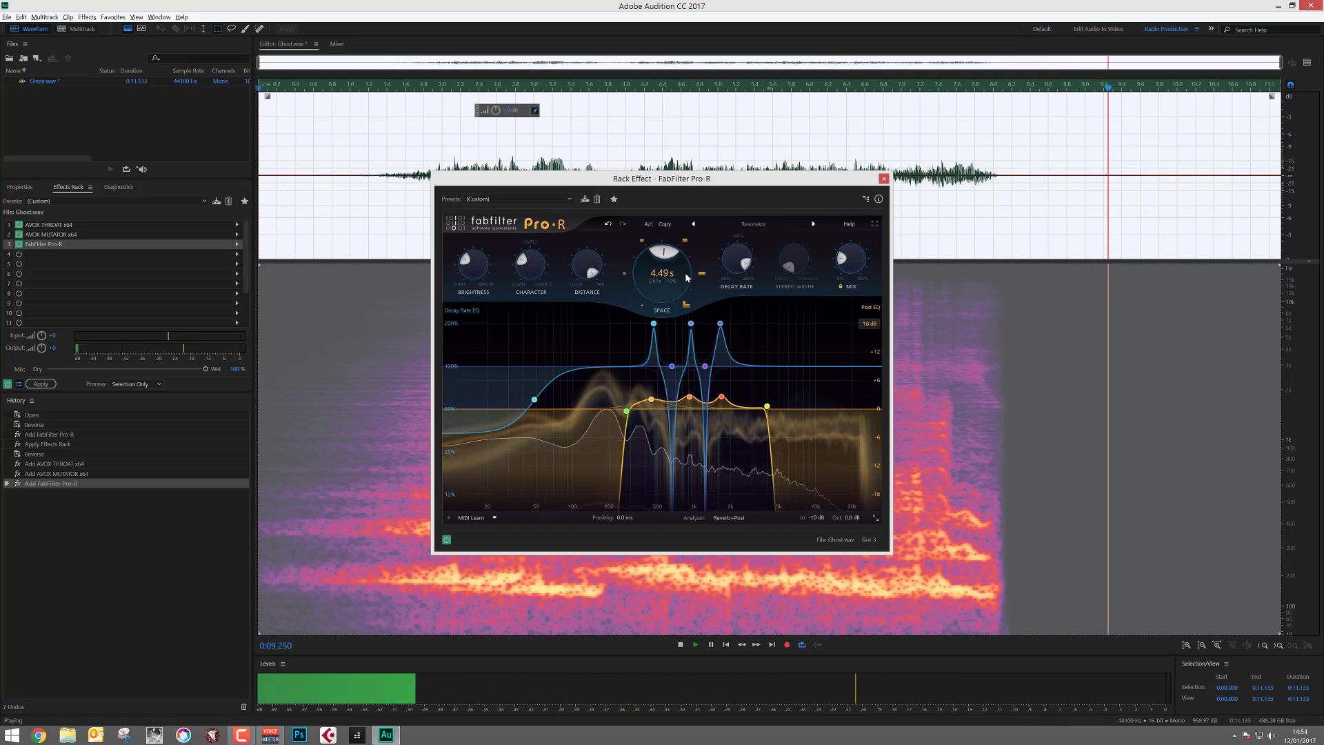
{"action": "mouse_move", "coordinate": [677, 264]}
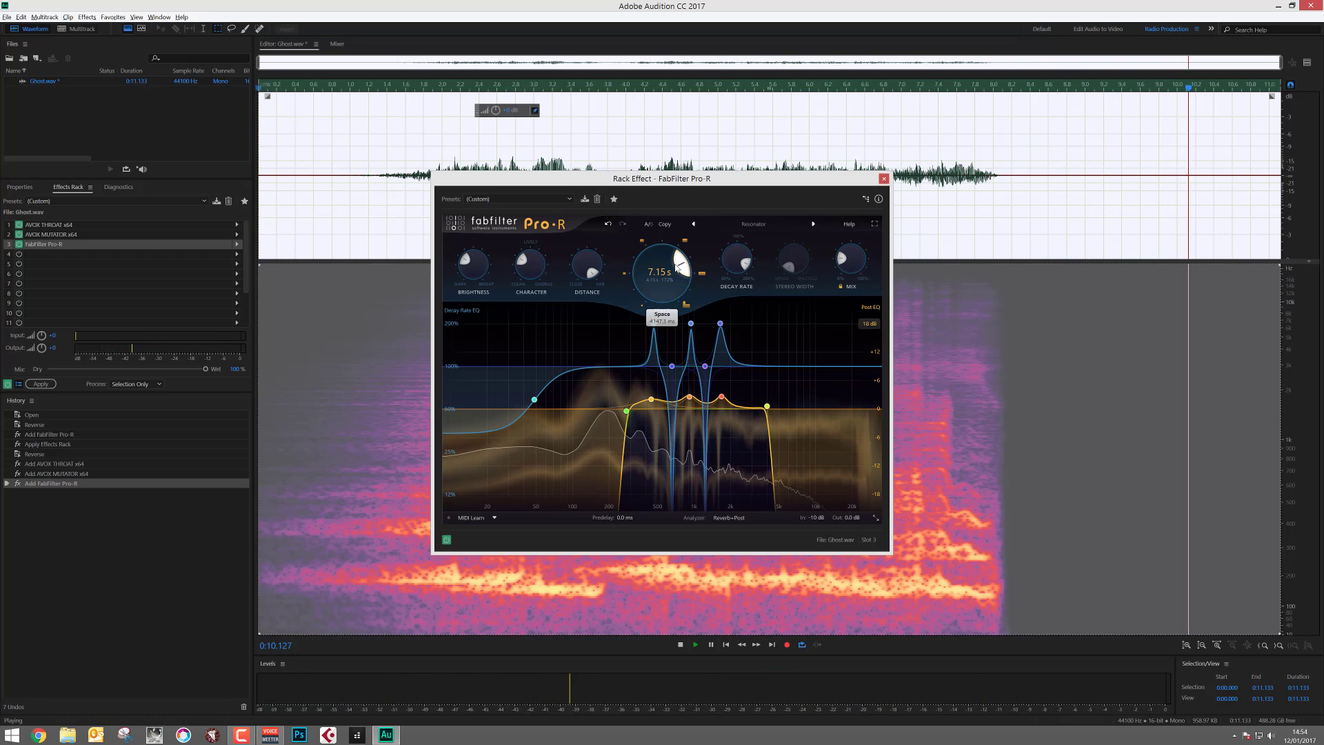
{"action": "left_click_drag", "start_coordinate": [681, 271], "coordinate": [683, 277]}
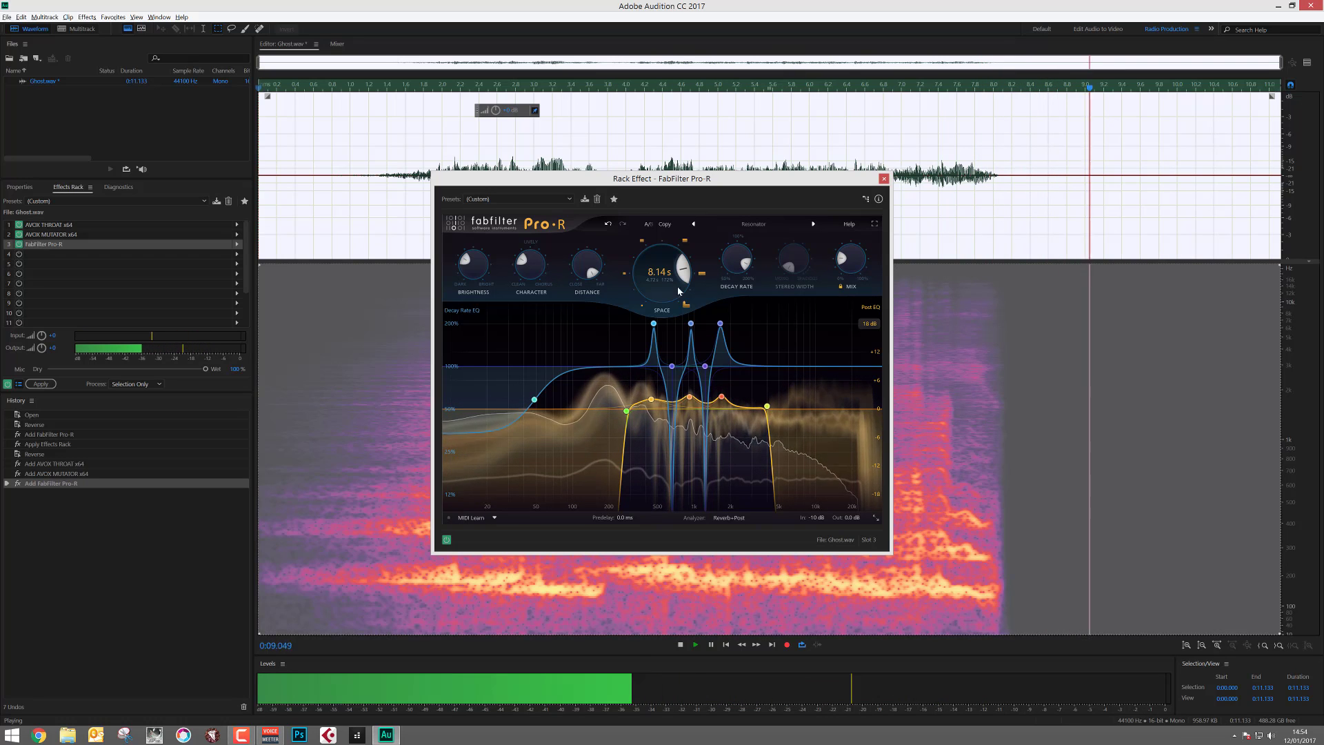
{"action": "mouse_move", "coordinate": [846, 275]}
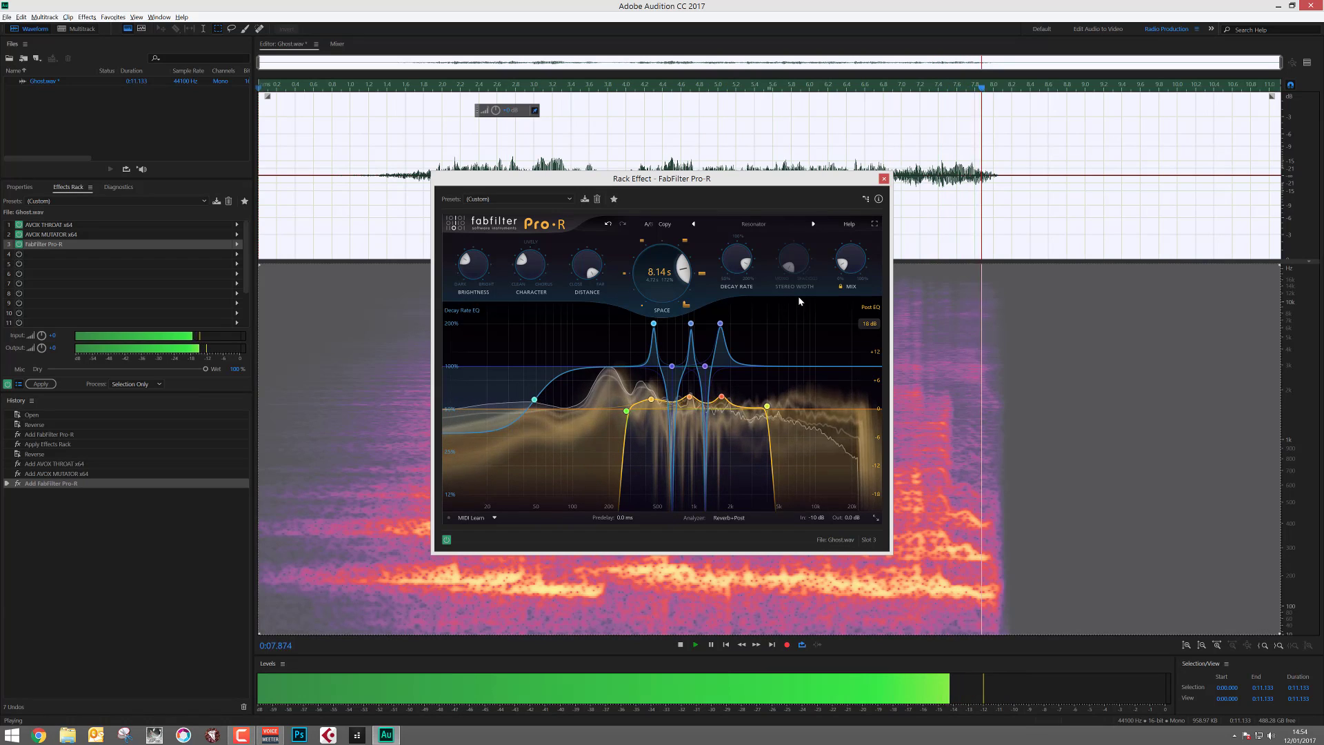
{"action": "mouse_move", "coordinate": [846, 251]}
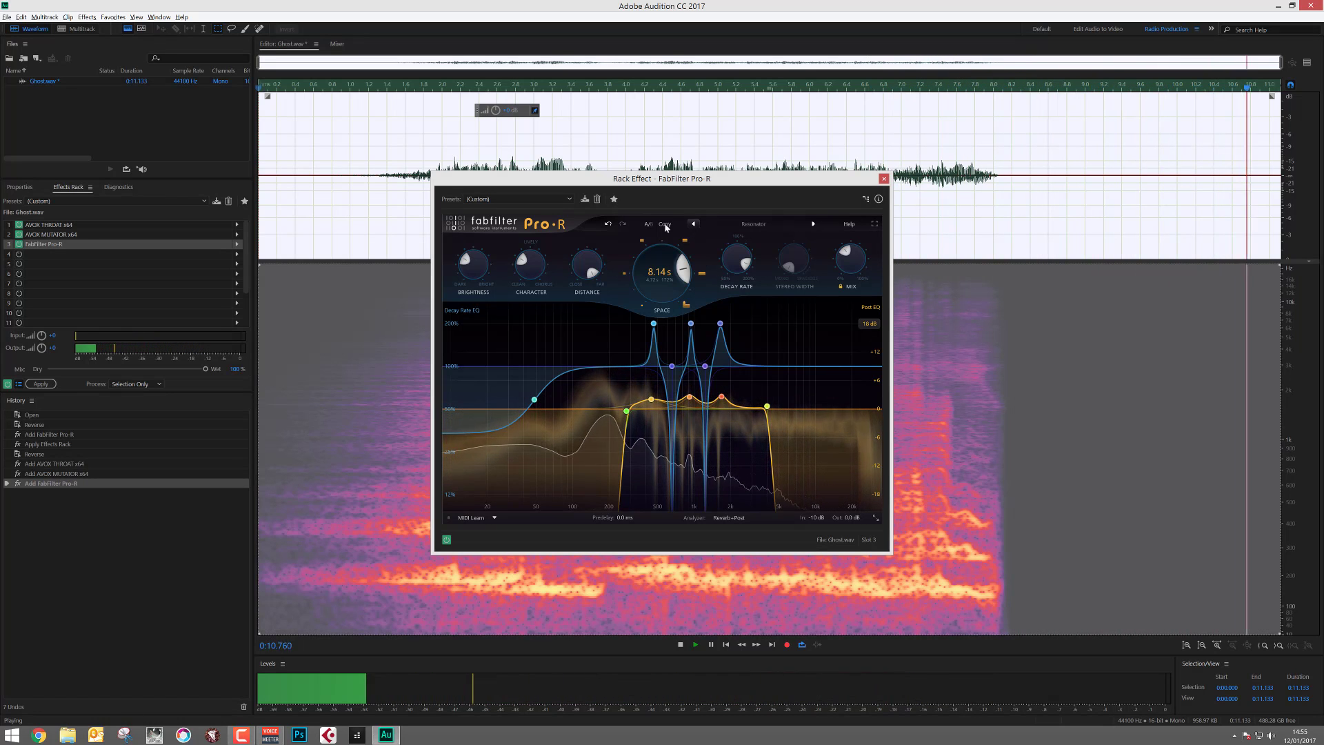
{"action": "left_click", "coordinate": [683, 644]}
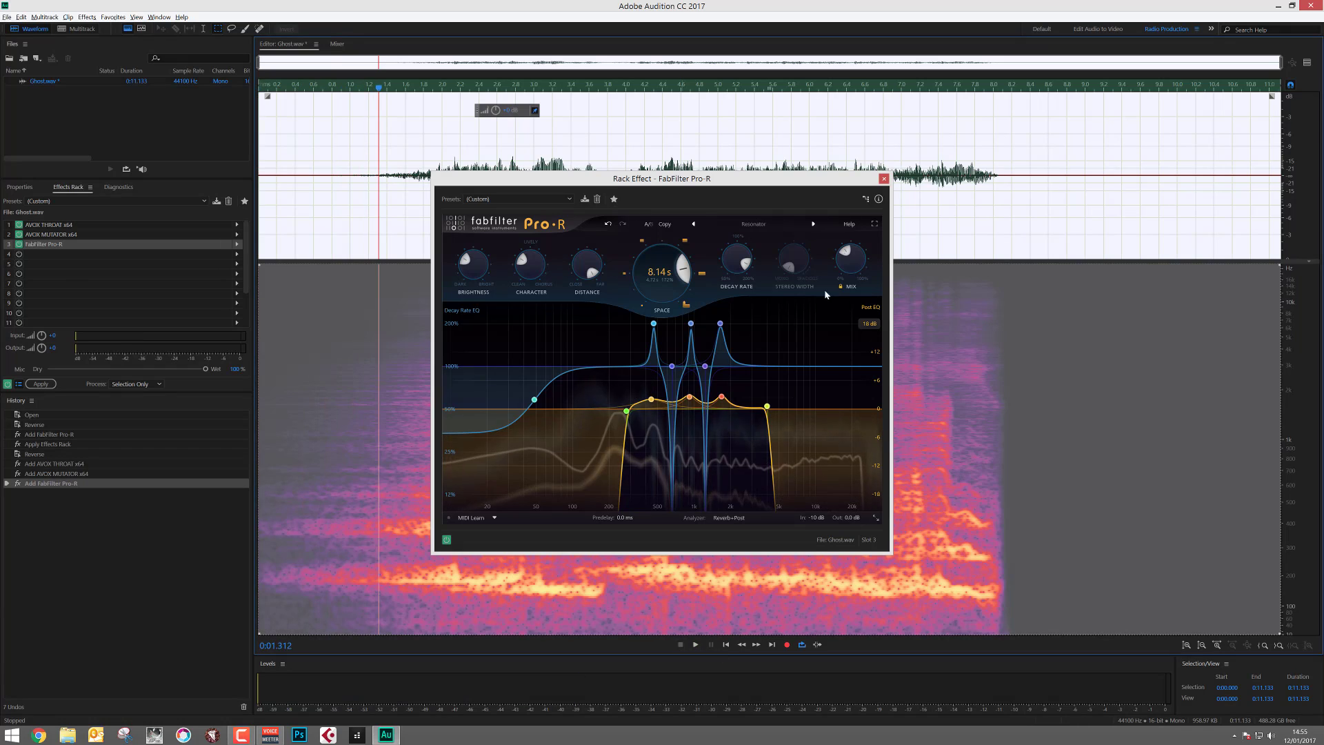
- Close the Pro-R editor and play Ghost.wav through the AVOX Throat, Mutator and Pro-R rack
{"action": "left_click", "coordinate": [884, 179]}
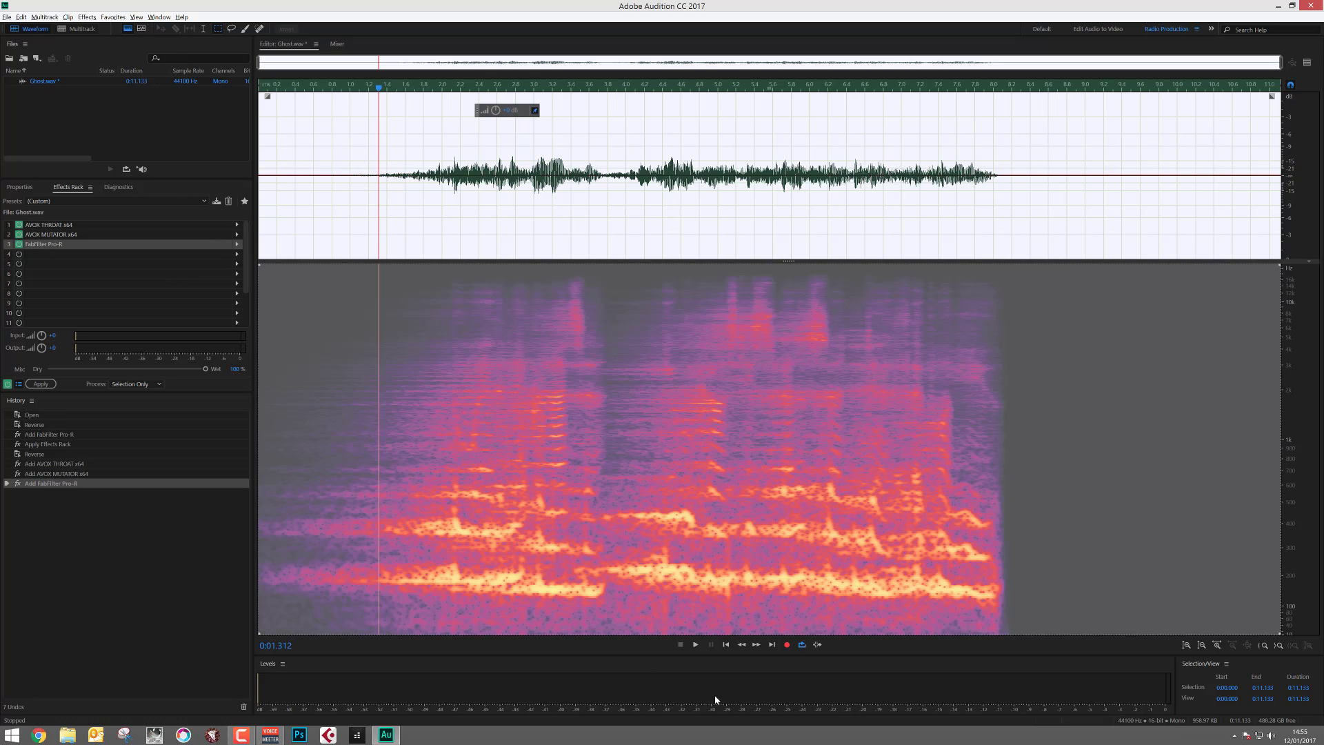
{"action": "left_click", "coordinate": [696, 645]}
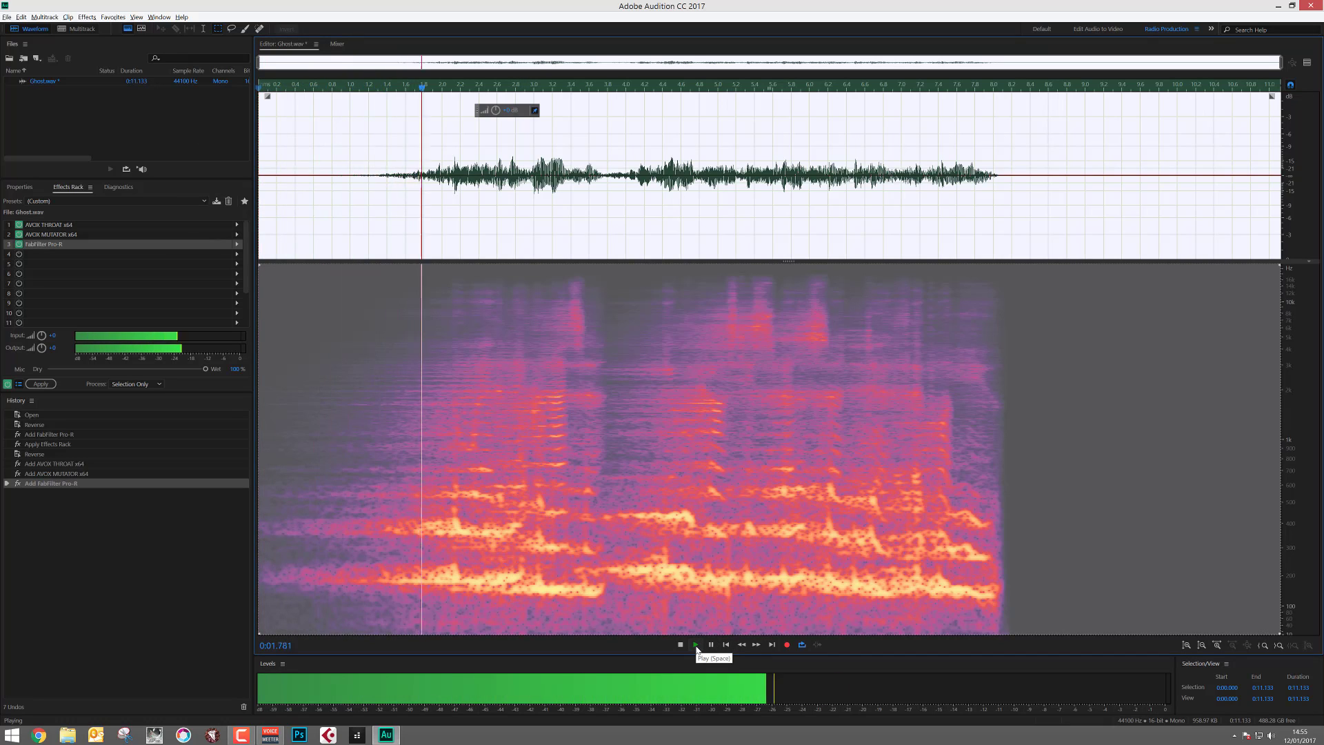